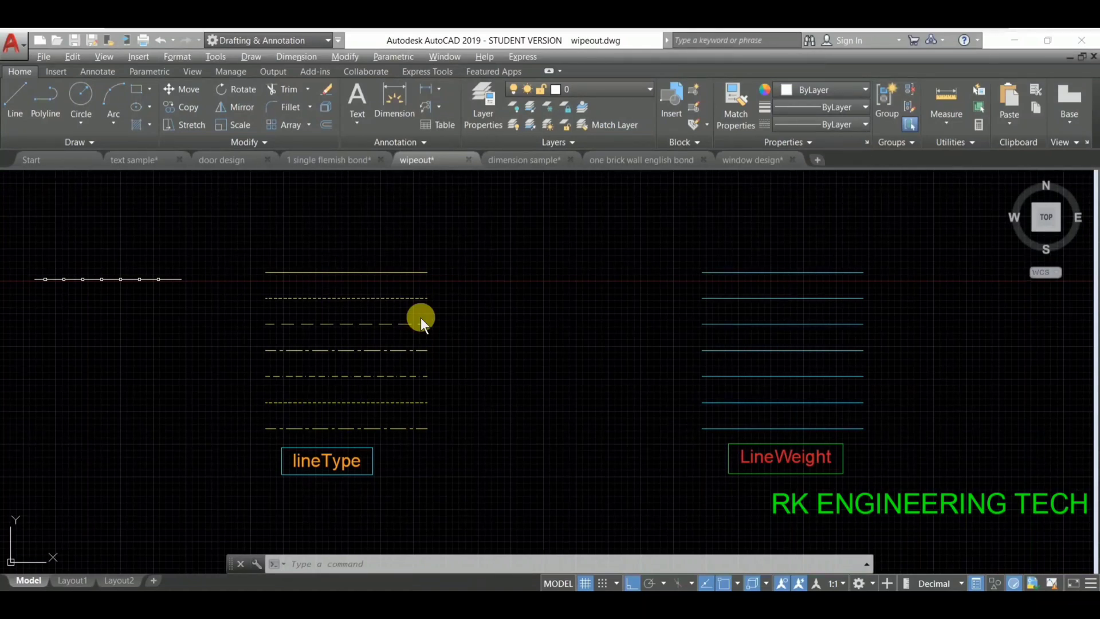
- Run the LINETYPE command to bring up the Linetype Manager
click(314, 565)
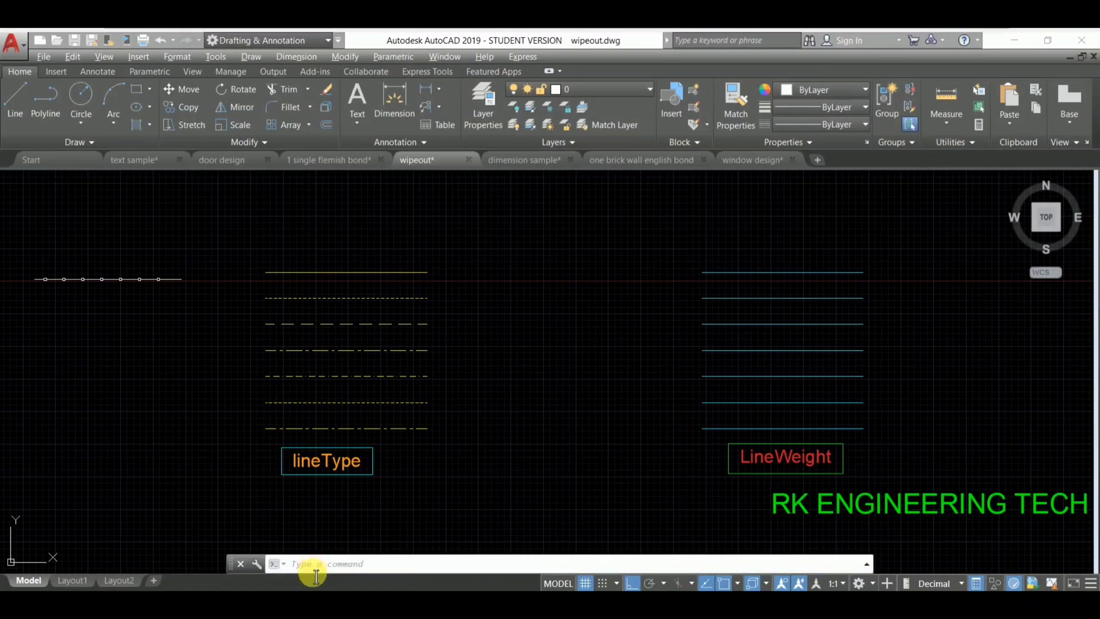
text(lt)
key(Return)
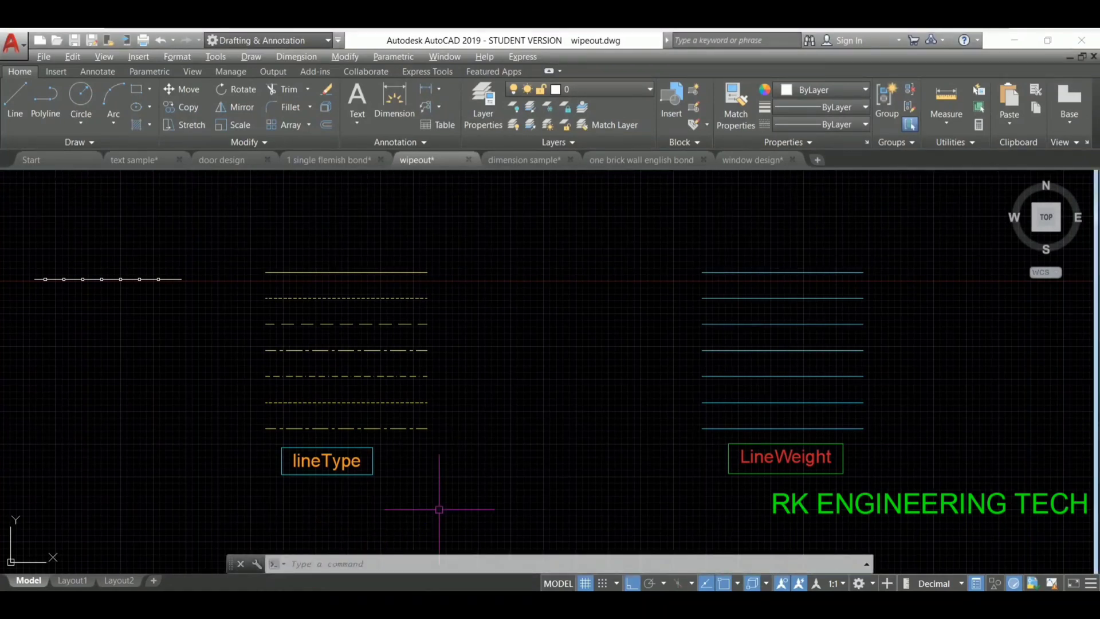
text(linet)
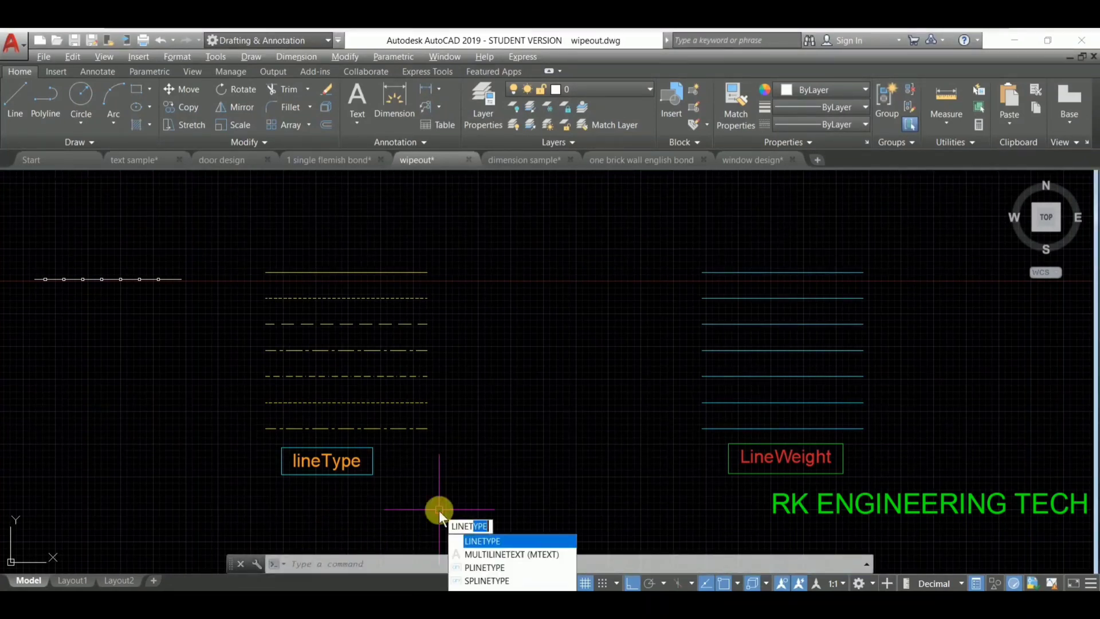
text(y)
key(Return)
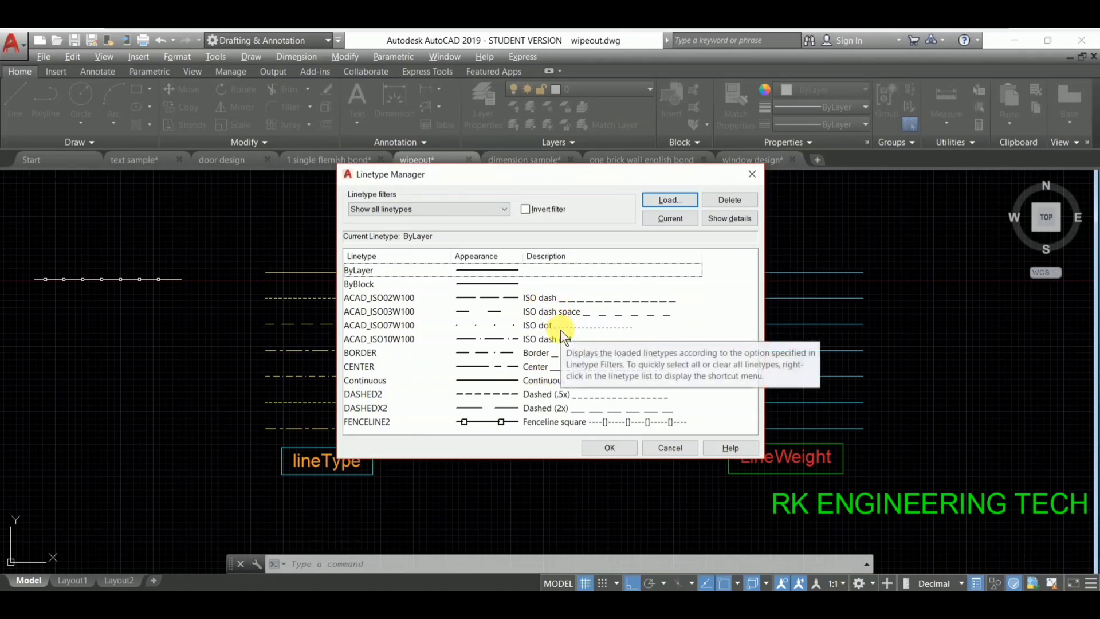
- Load the DOT2 linetype from acad.lin and close the Linetype Manager
click(687, 196)
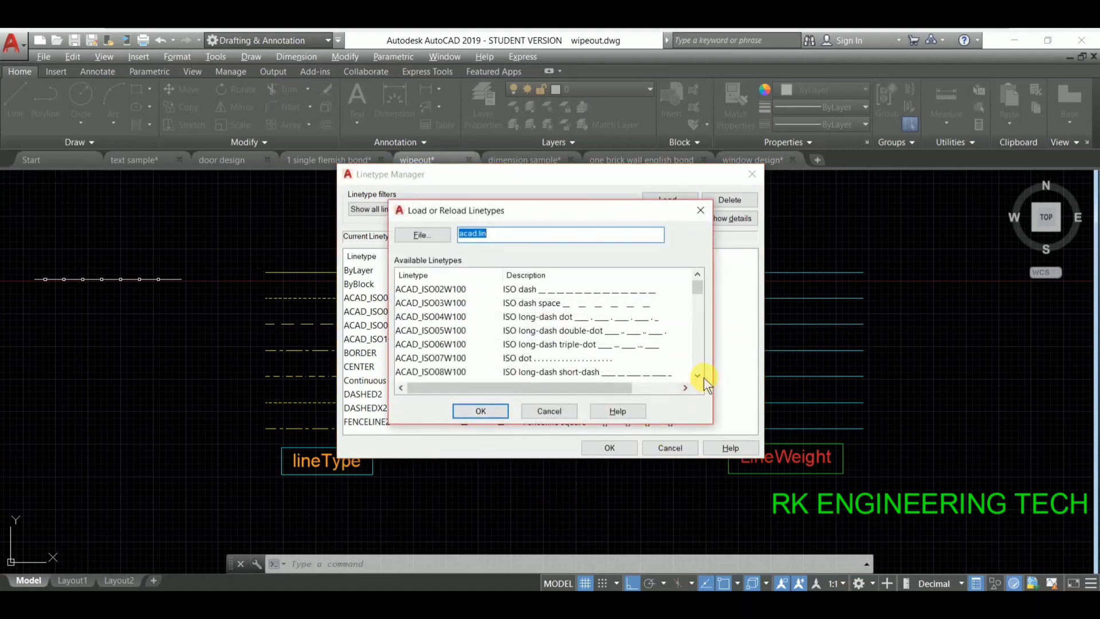
click(697, 376)
click(696, 376)
click(696, 376)
click(696, 377)
click(696, 376)
click(697, 376)
click(697, 376)
click(696, 376)
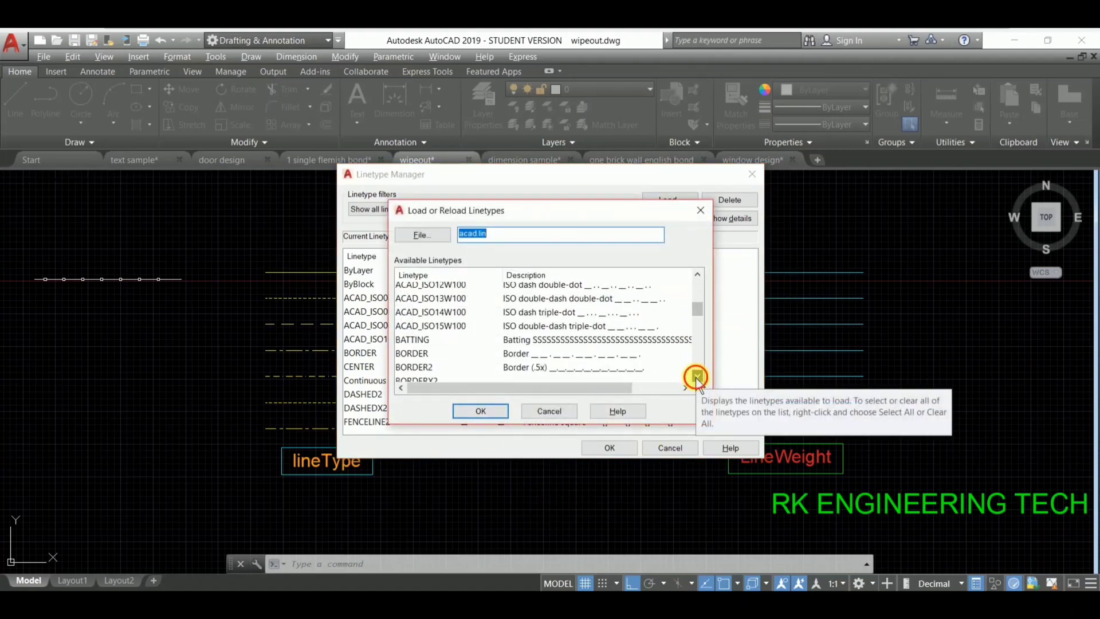
click(697, 377)
click(697, 376)
click(696, 377)
click(696, 376)
click(697, 376)
click(696, 377)
click(696, 377)
click(697, 376)
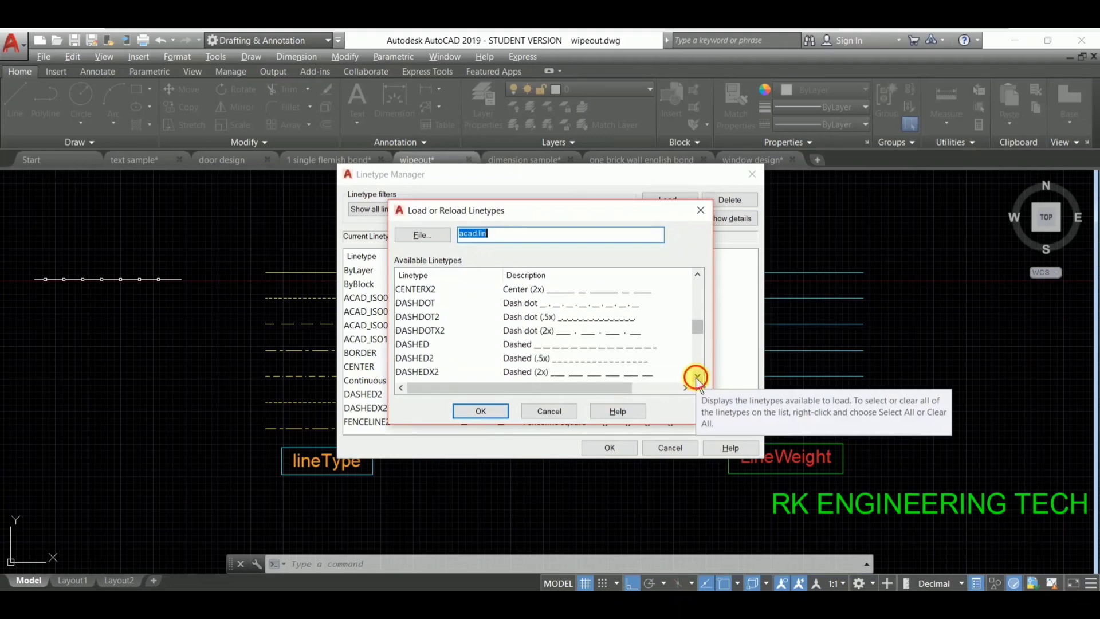
click(696, 377)
click(697, 376)
click(696, 377)
click(696, 376)
click(696, 376)
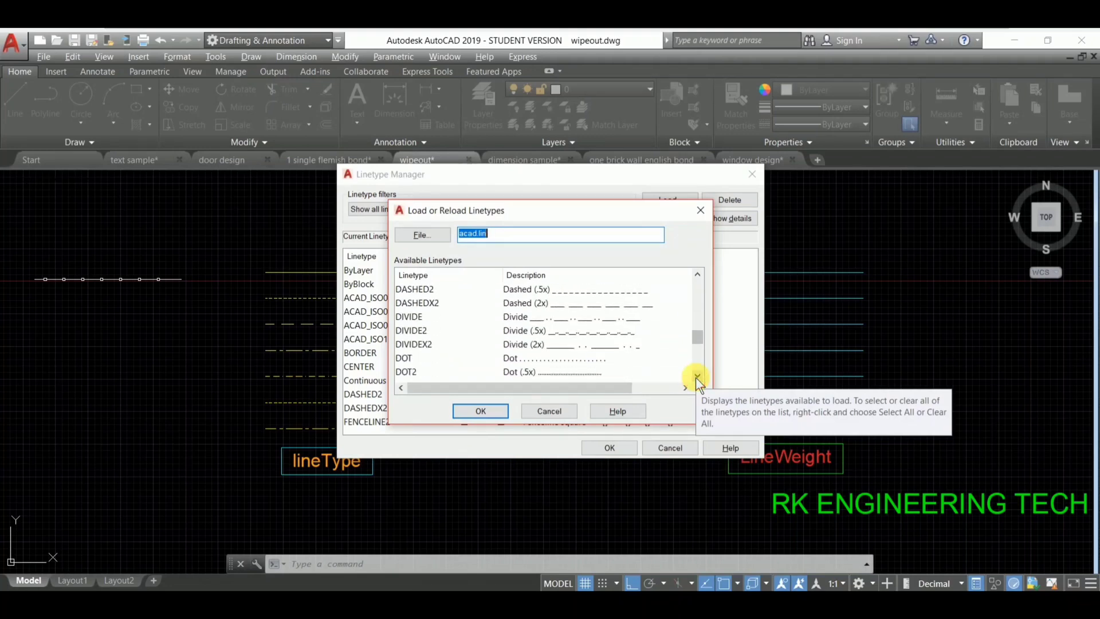
click(572, 373)
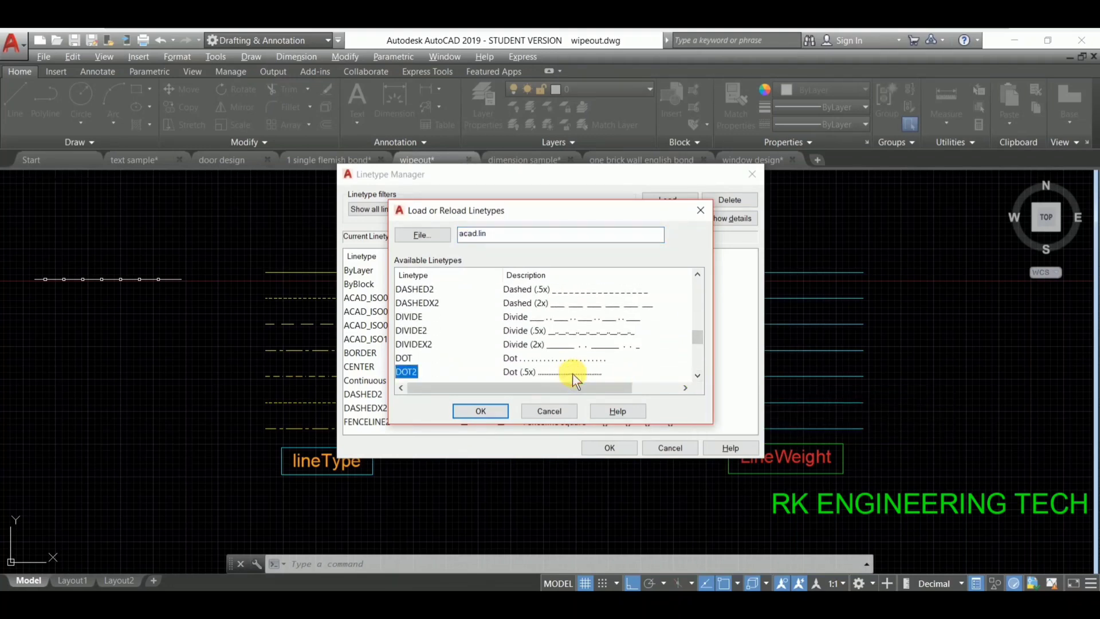
click(479, 410)
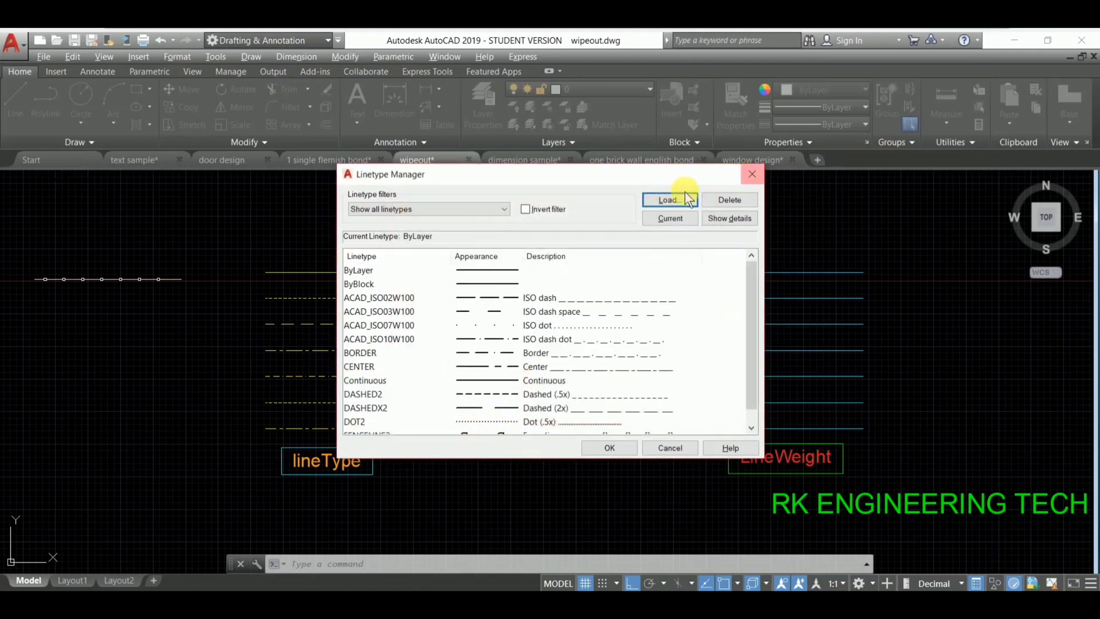
click(611, 448)
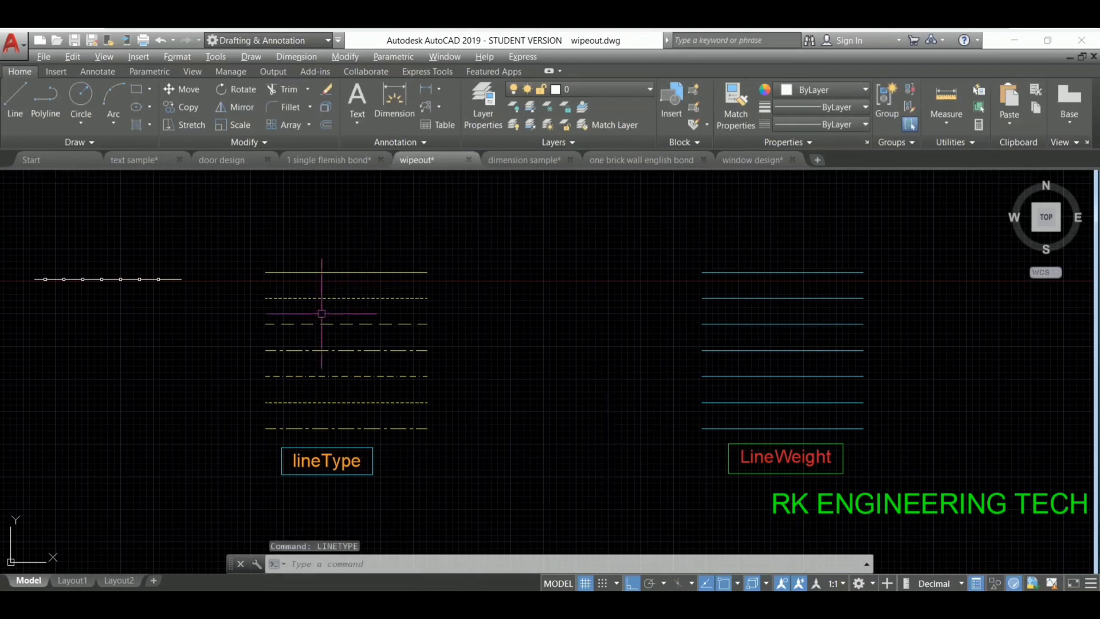
- Switch the far-left fence line from FENCELINE2 to DOT2 using the ribbon Linetype list
click(169, 279)
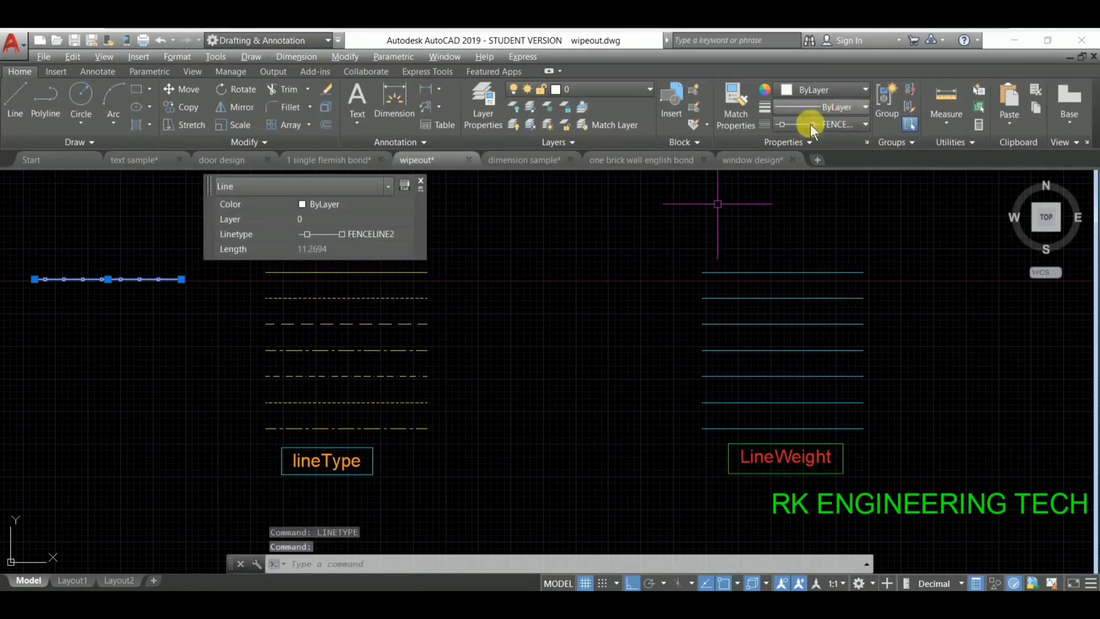
click(863, 123)
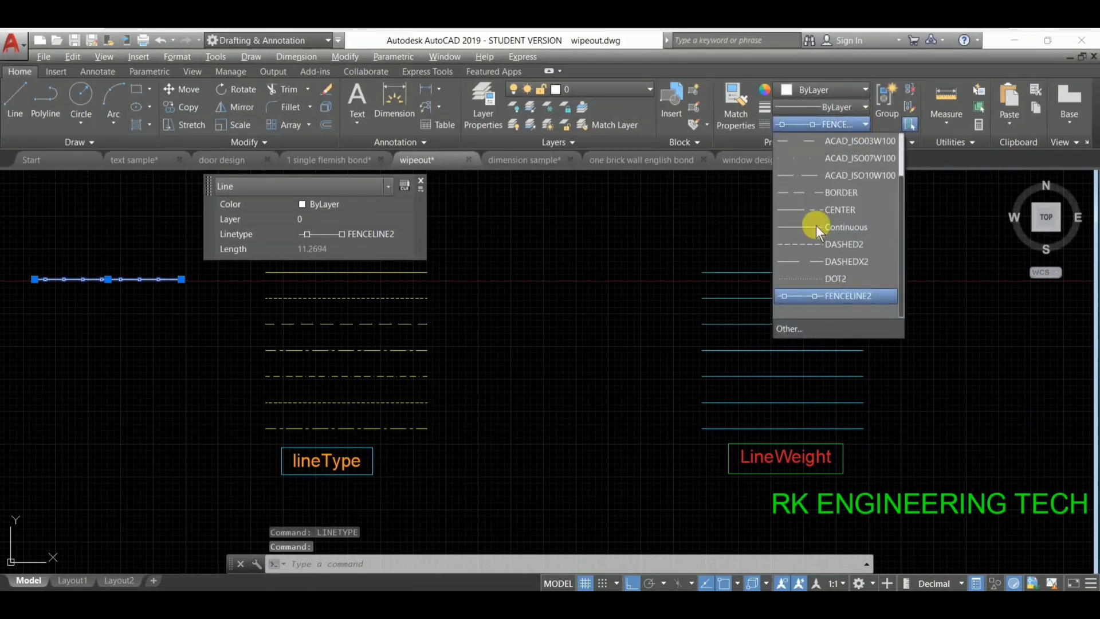
click(830, 284)
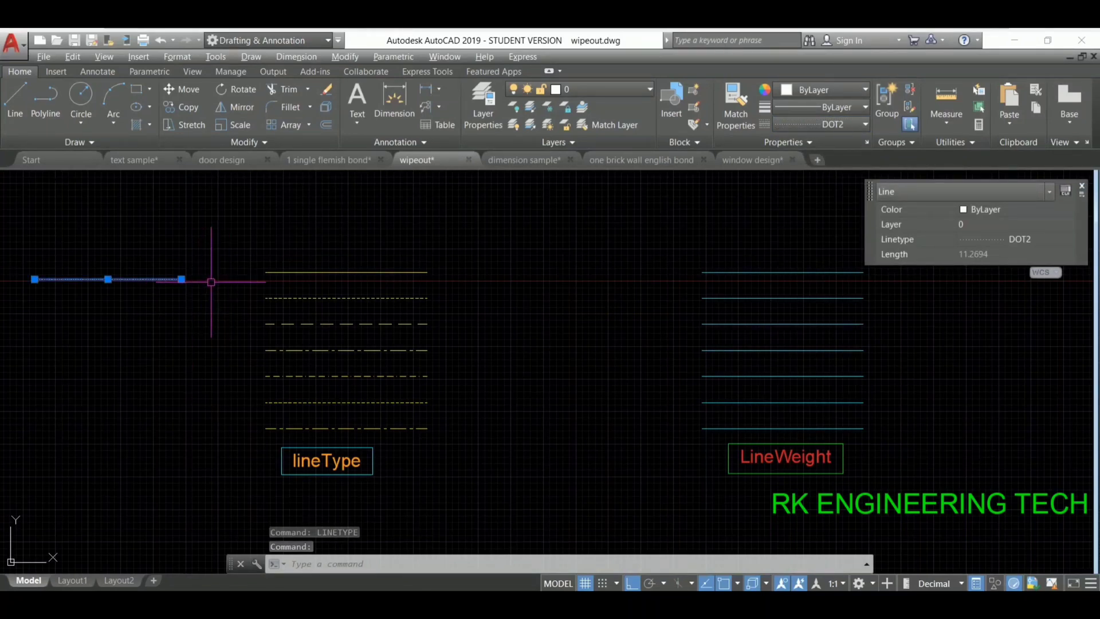
key(Escape)
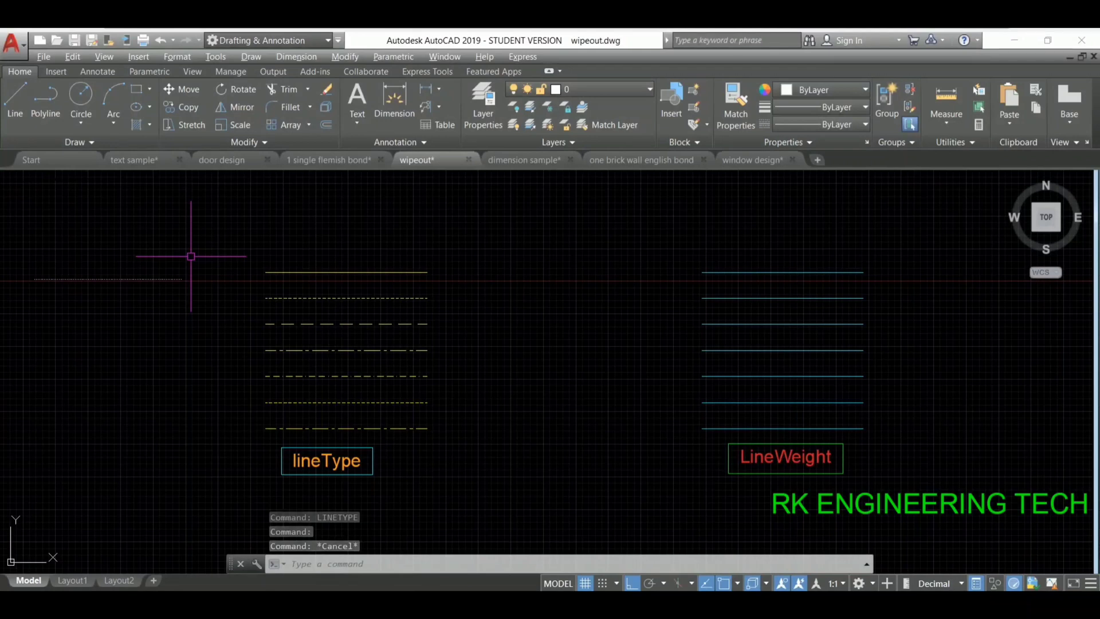
- Set the top yellow sample line's linetype to DASHED2 in Quick Properties
click(357, 269)
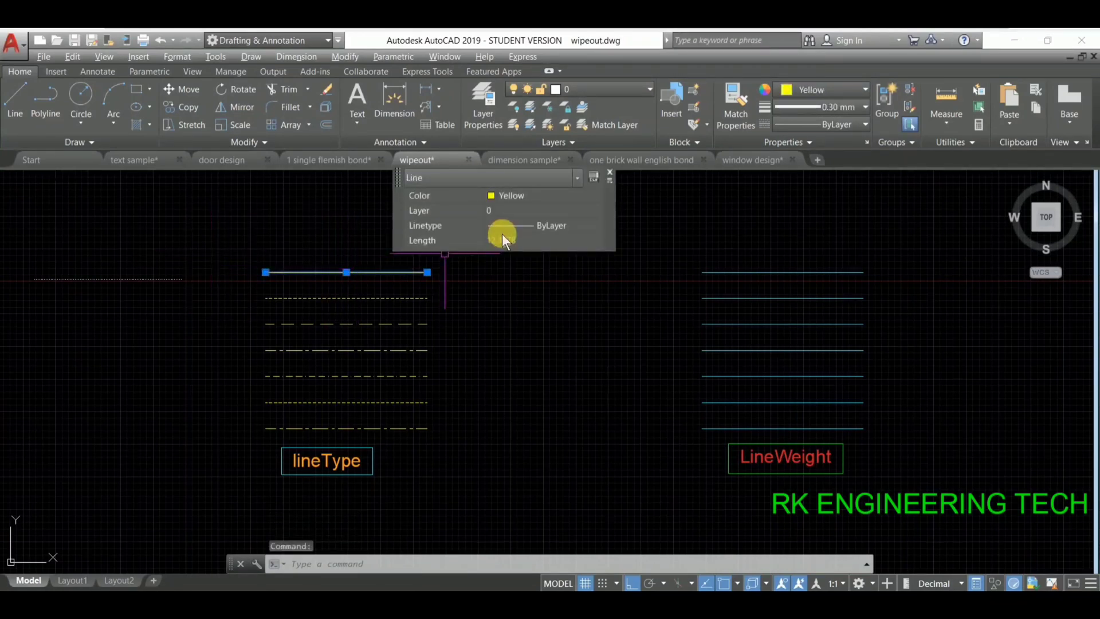
click(544, 225)
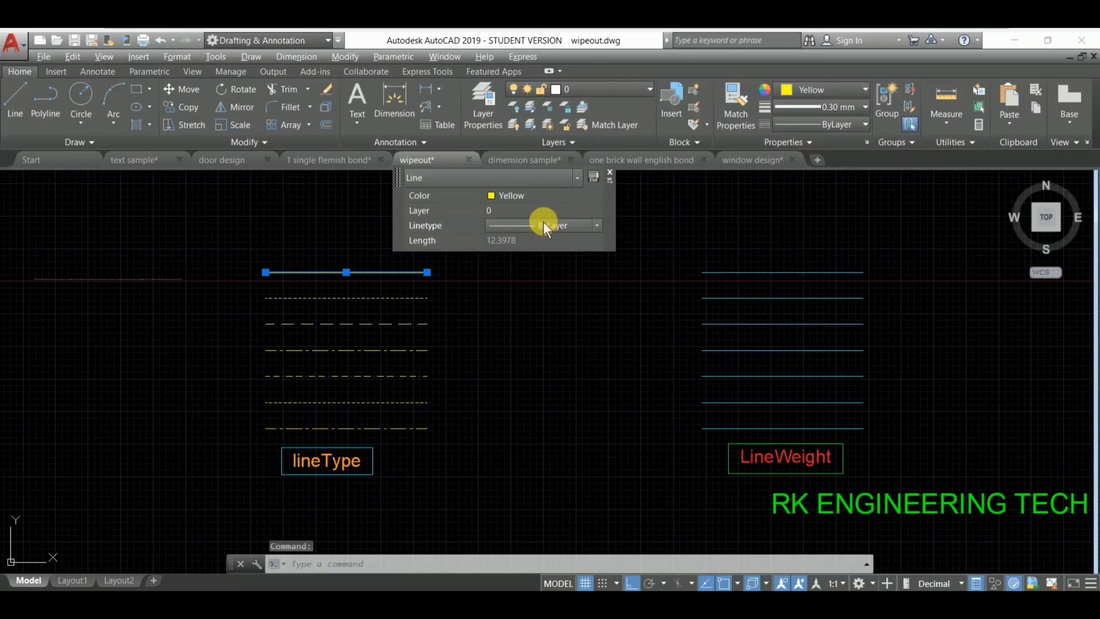
click(596, 225)
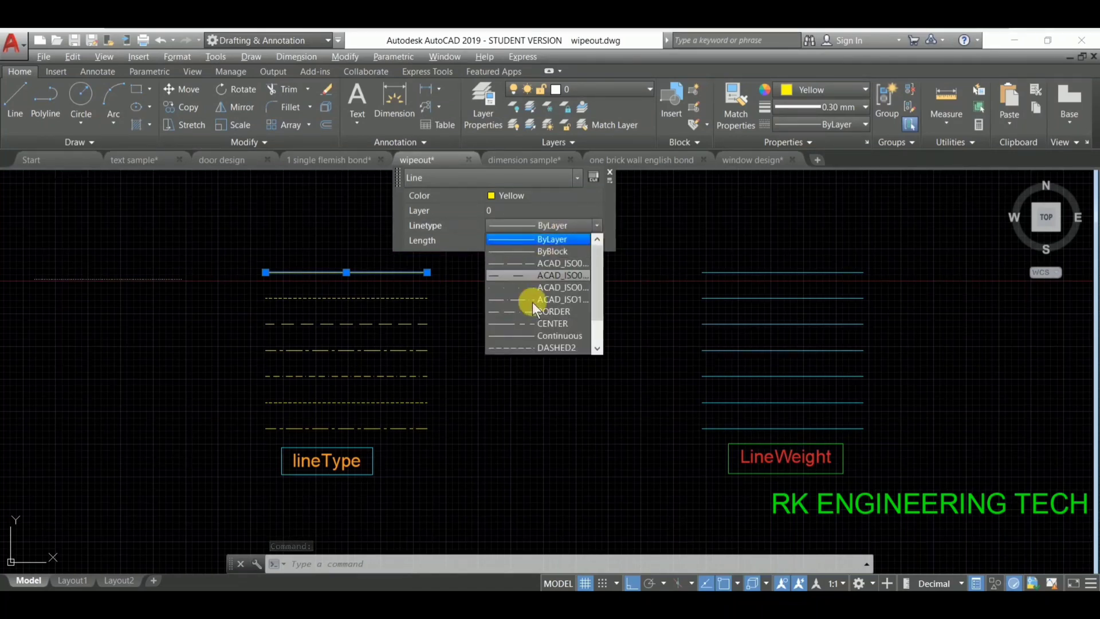
click(560, 346)
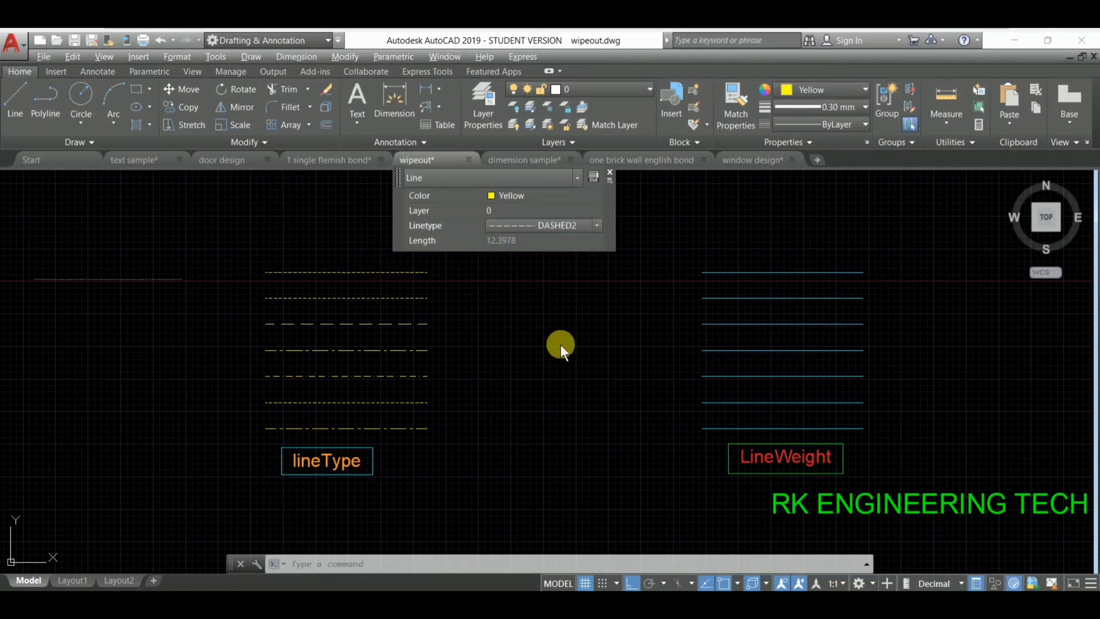
key(Escape)
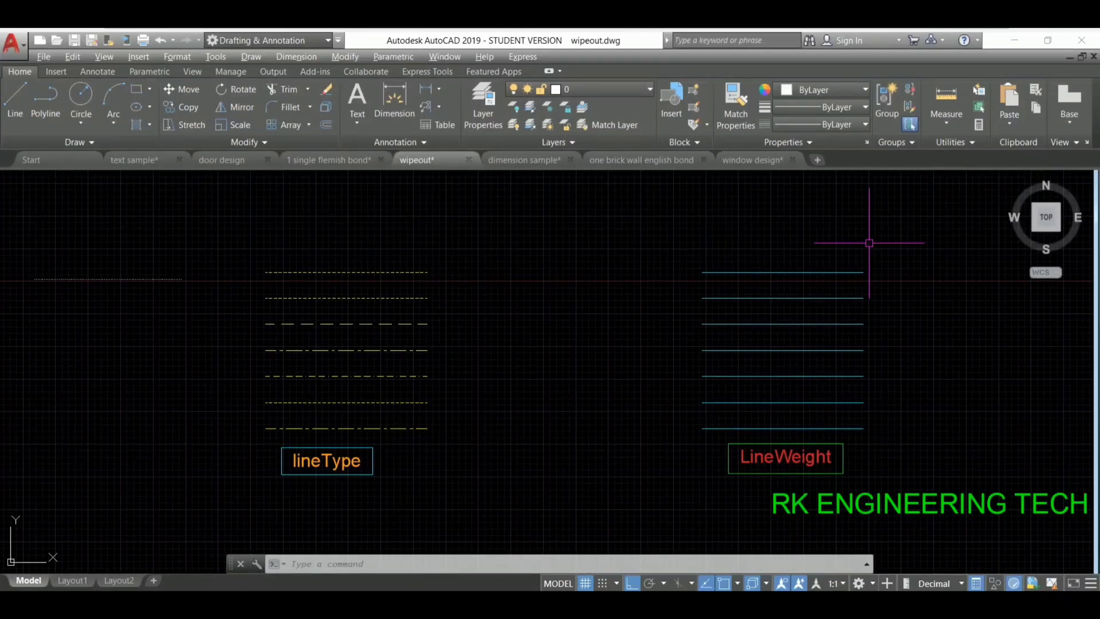
click(904, 227)
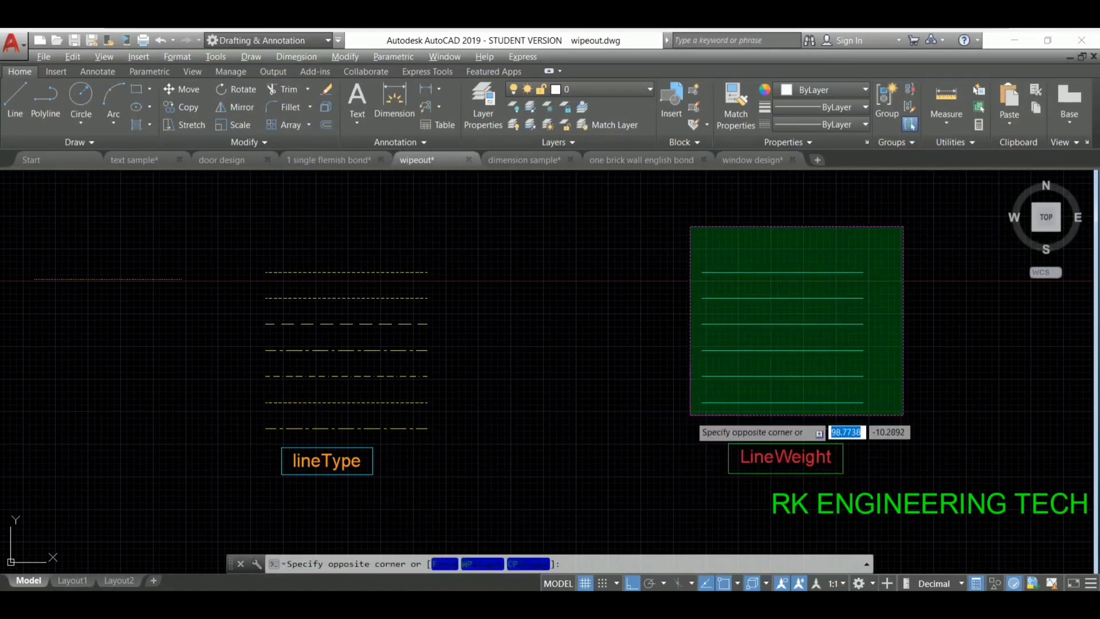
click(690, 415)
key(Escape)
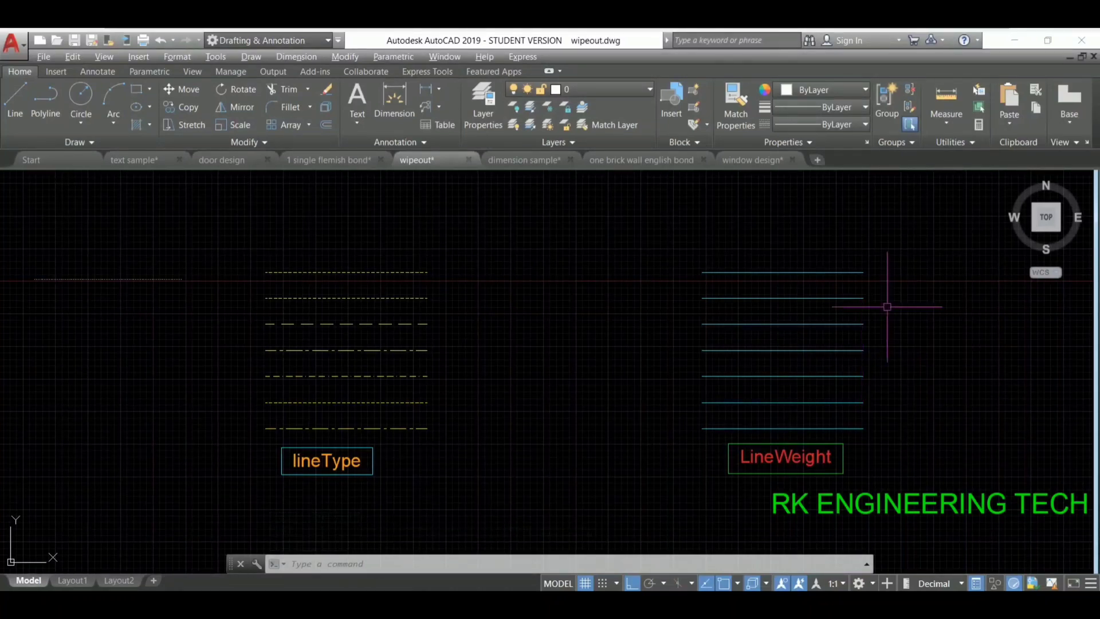
click(857, 274)
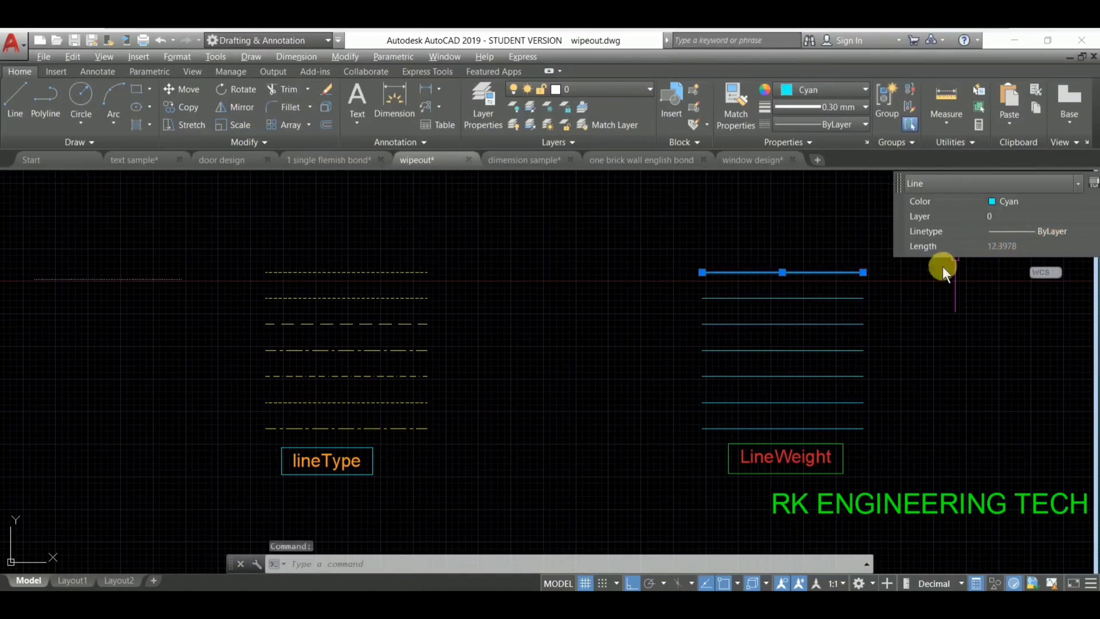
click(841, 278)
text(mo)
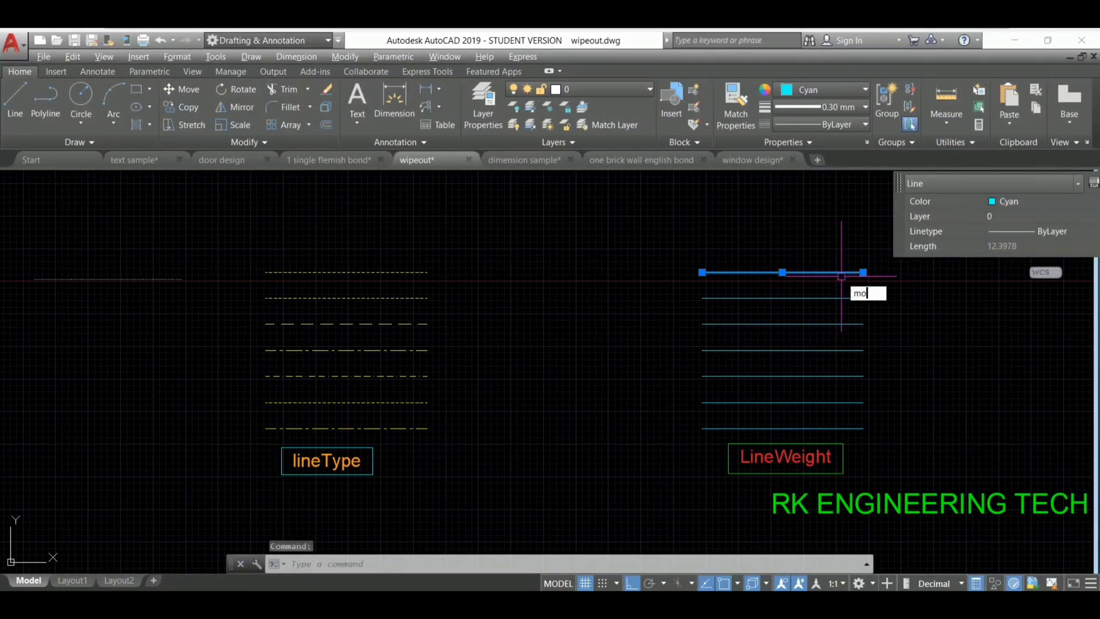
key(Return)
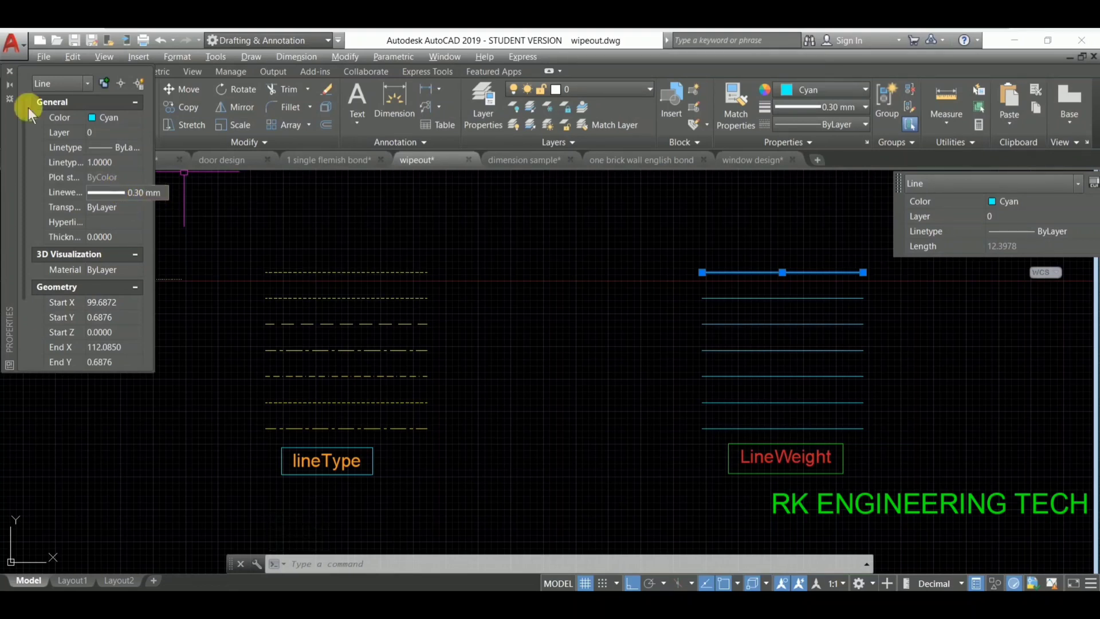
click(9, 73)
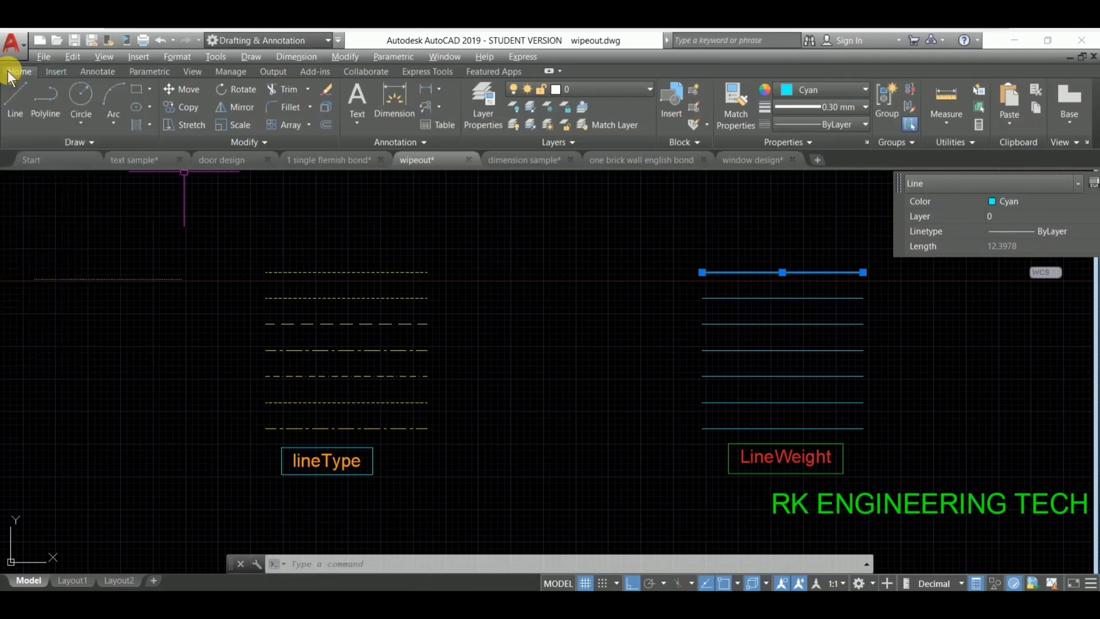
key(Escape)
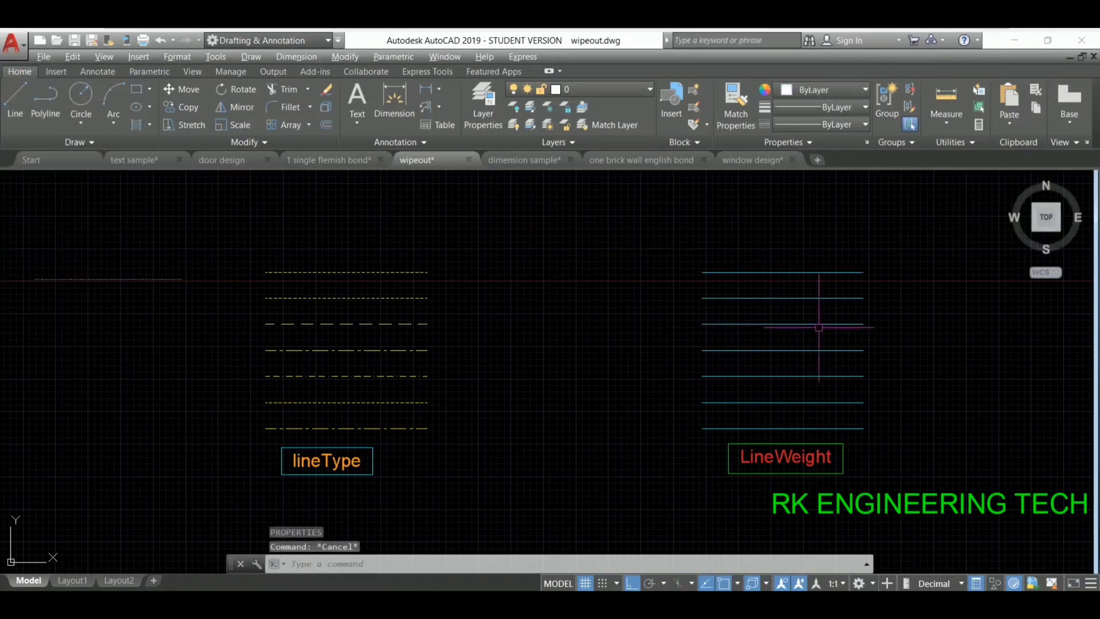
click(848, 302)
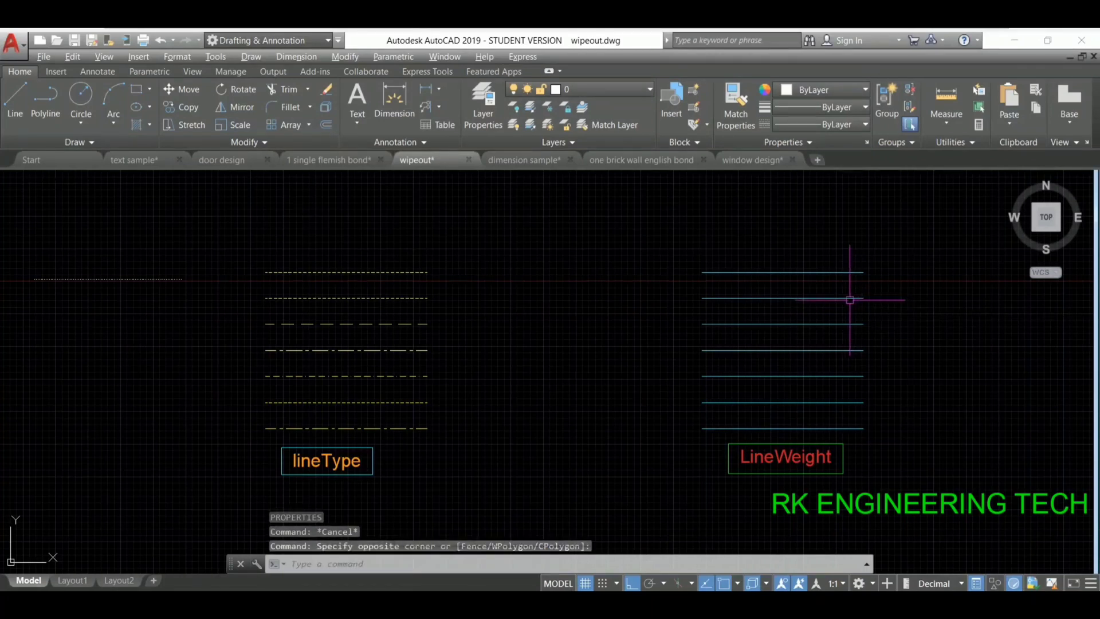
click(849, 299)
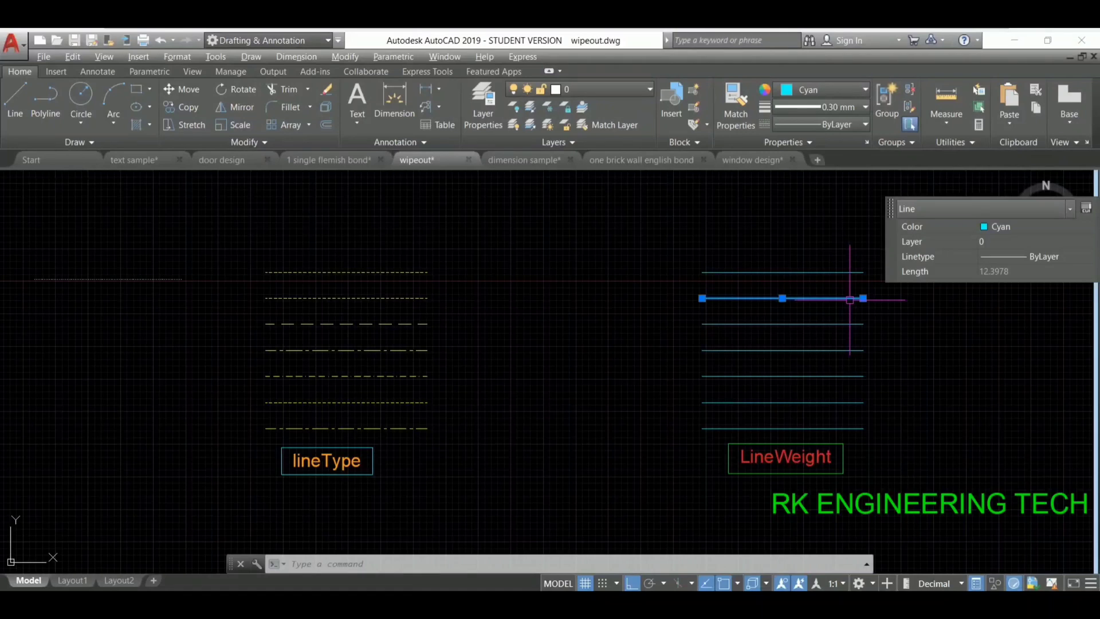
text(T)
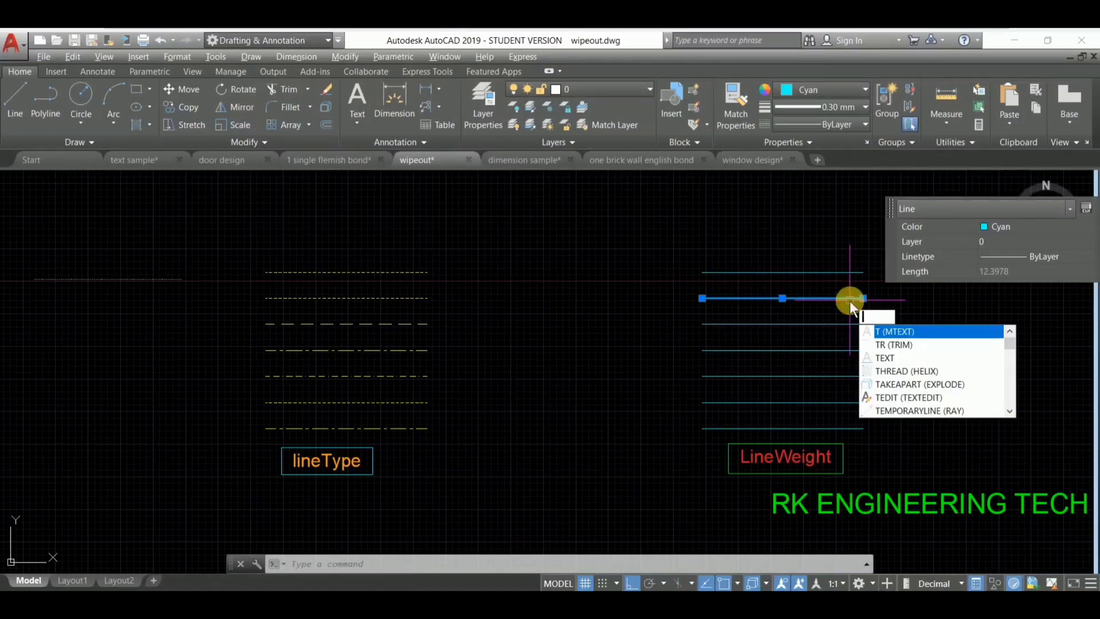
key(BackSpace)
text(mo)
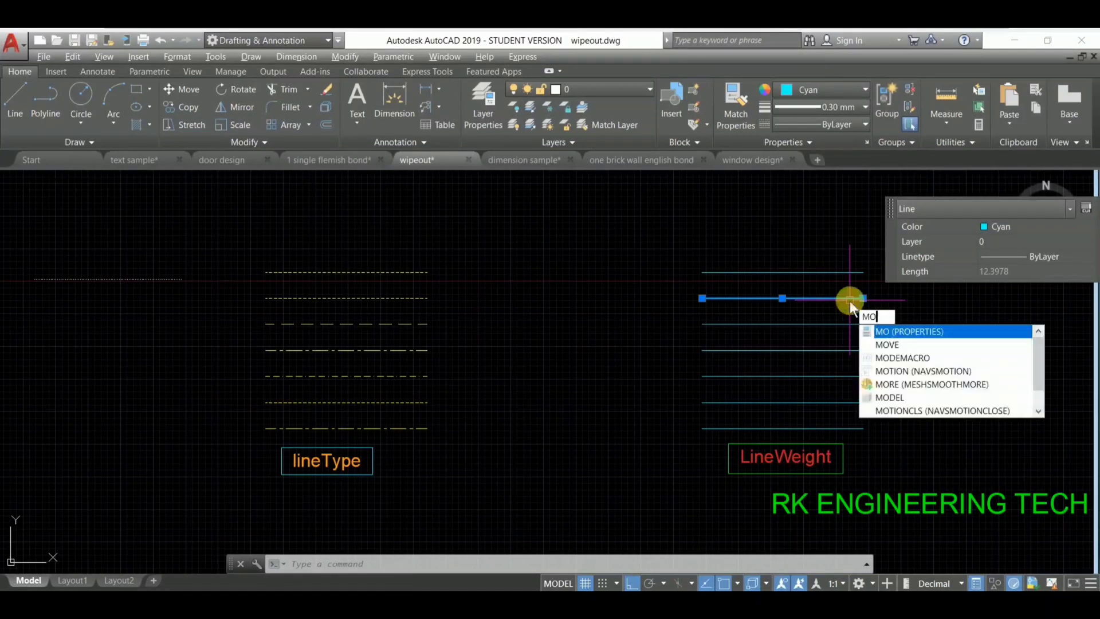
key(Return)
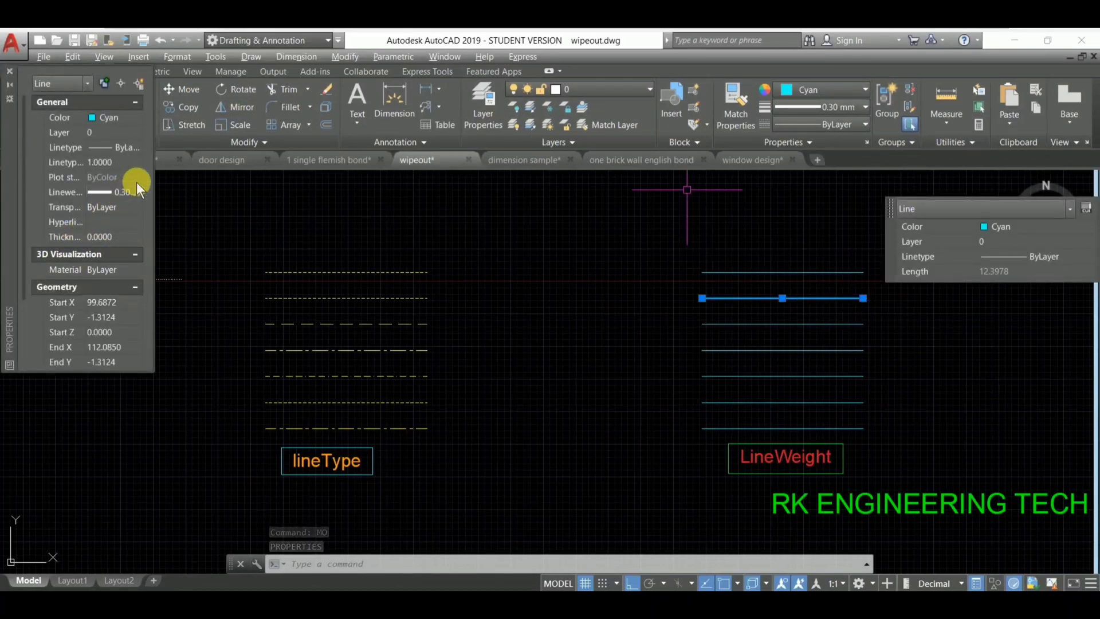
click(9, 71)
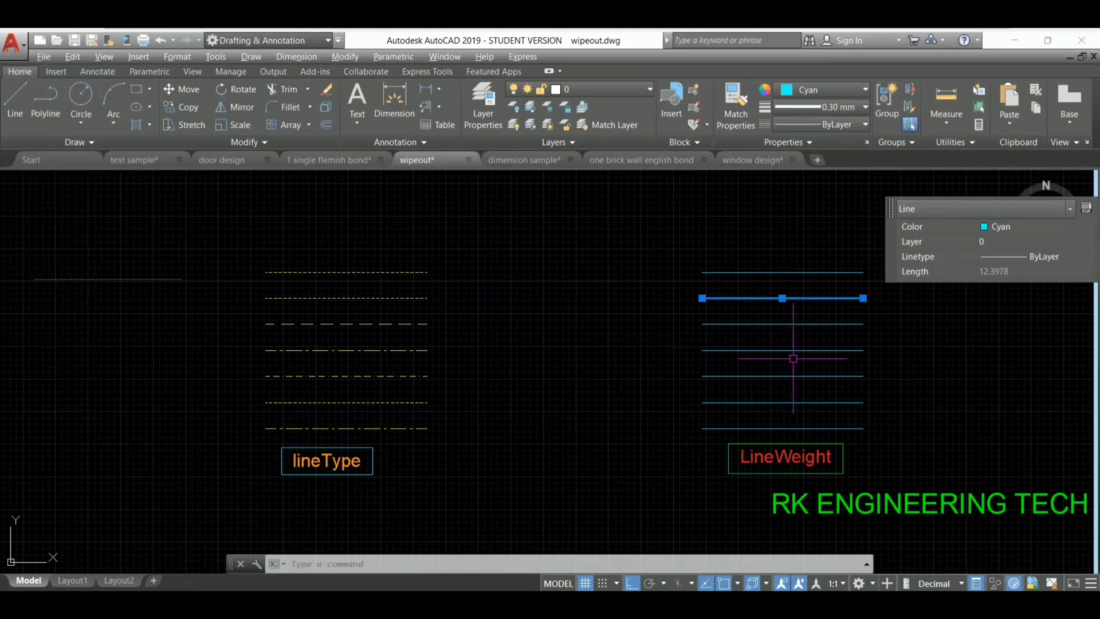
key(Escape)
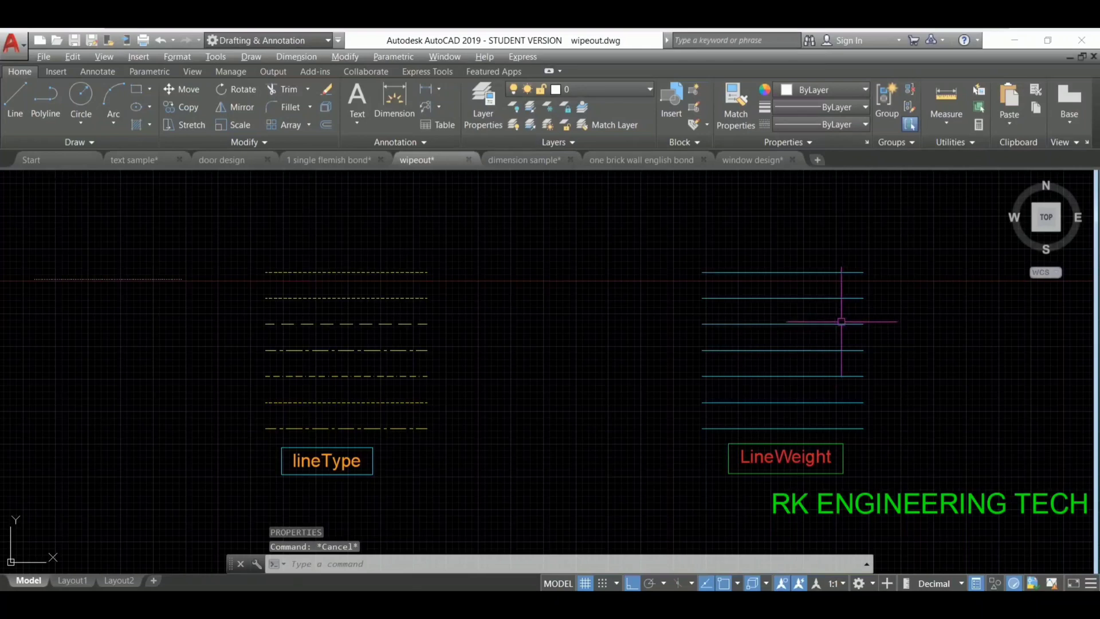
click(840, 322)
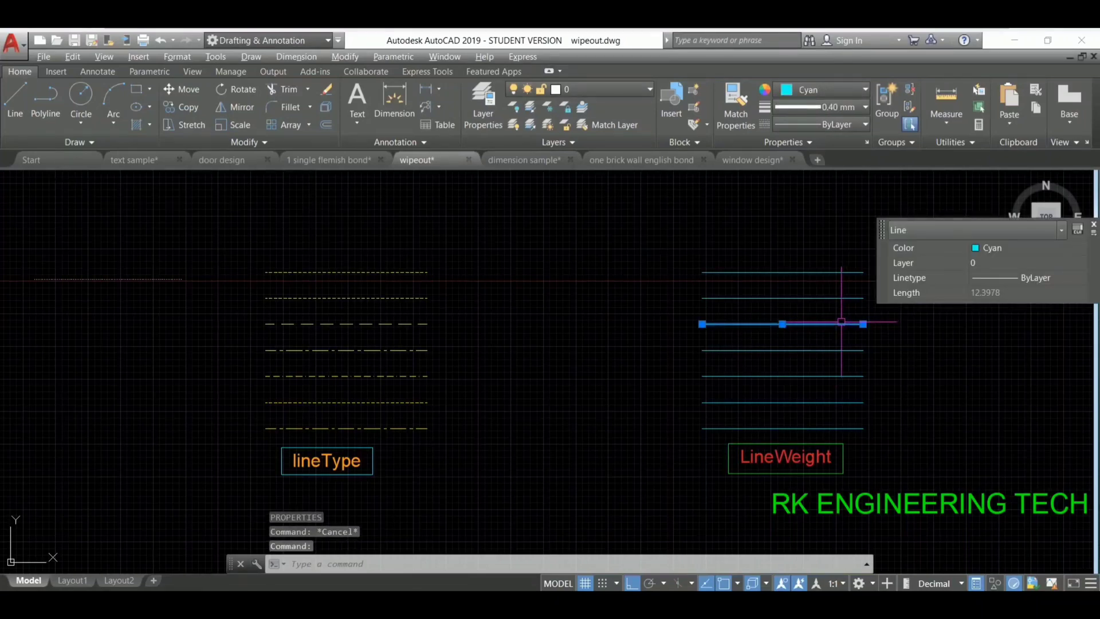
click(824, 350)
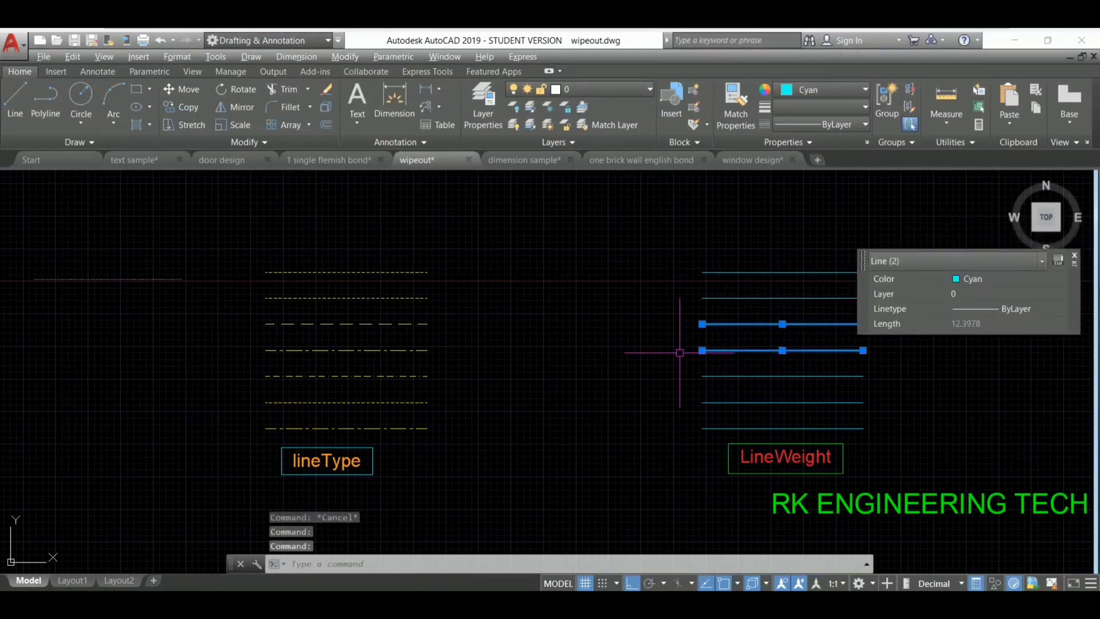
text(MO)
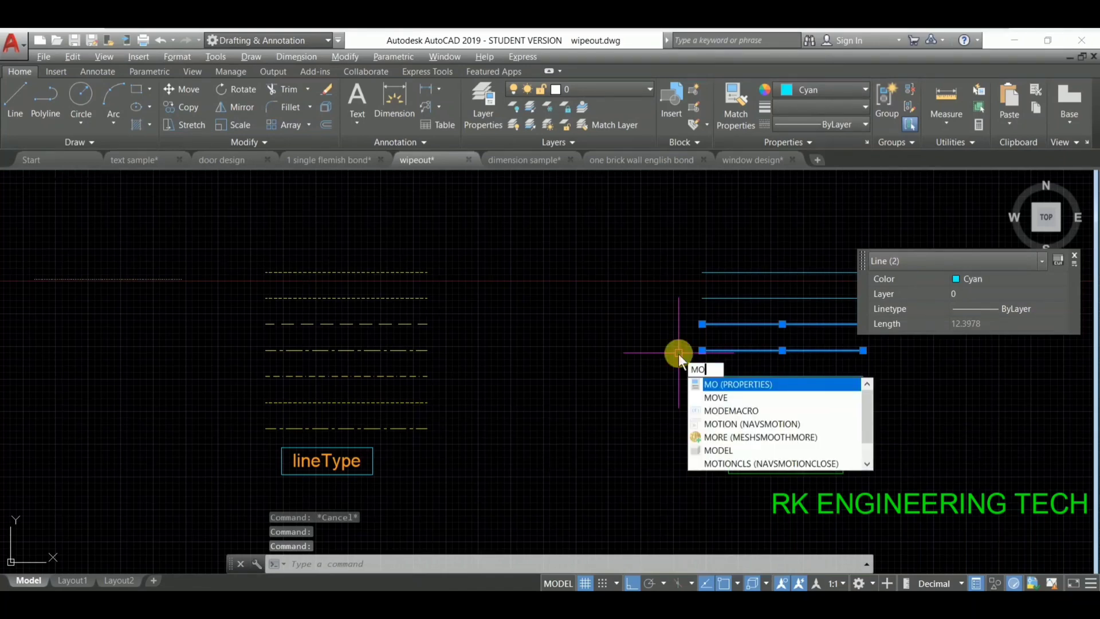
key(Return)
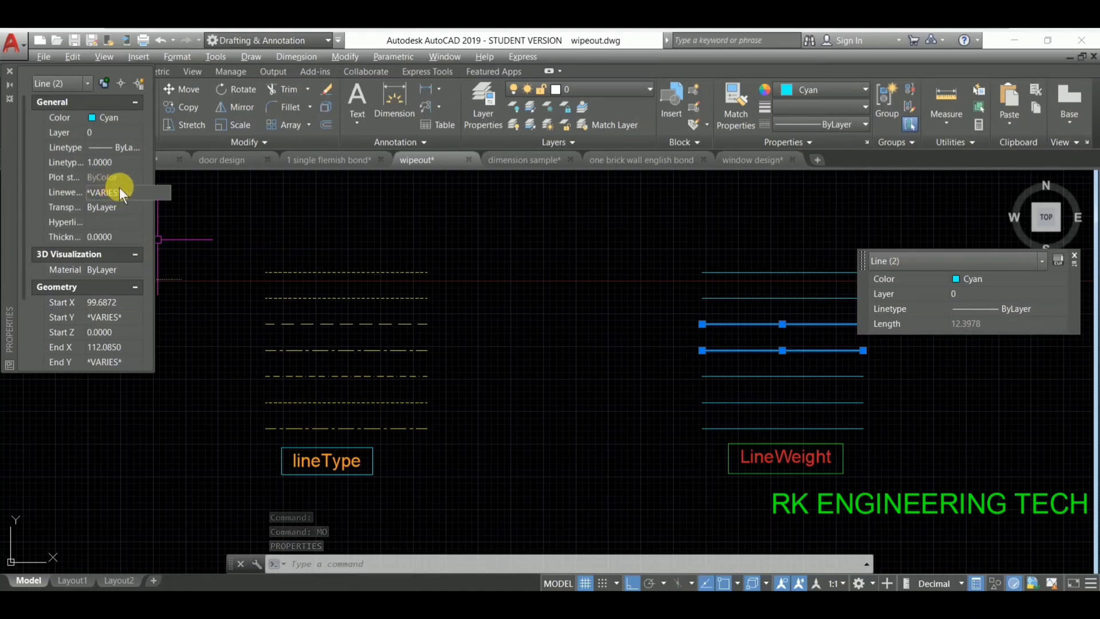
click(87, 85)
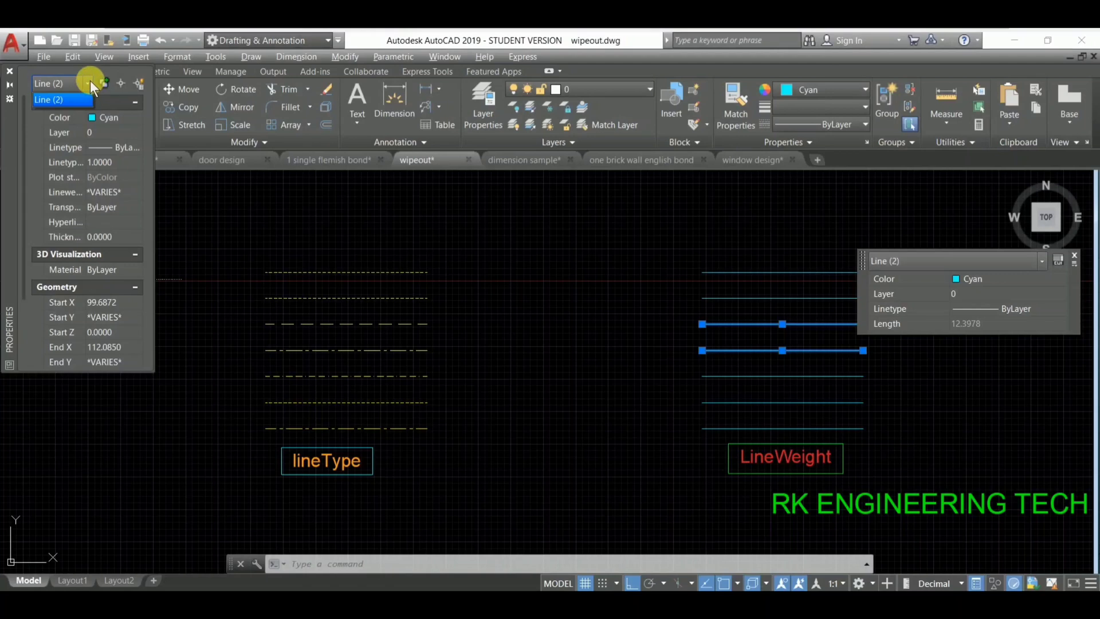
click(89, 84)
click(87, 81)
click(87, 81)
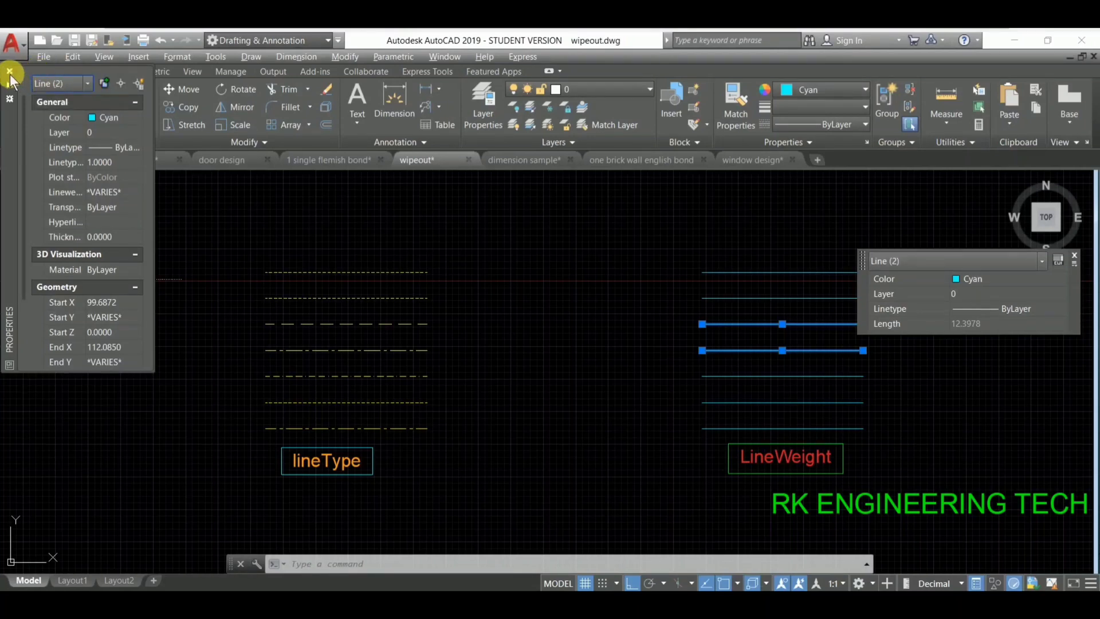
click(9, 72)
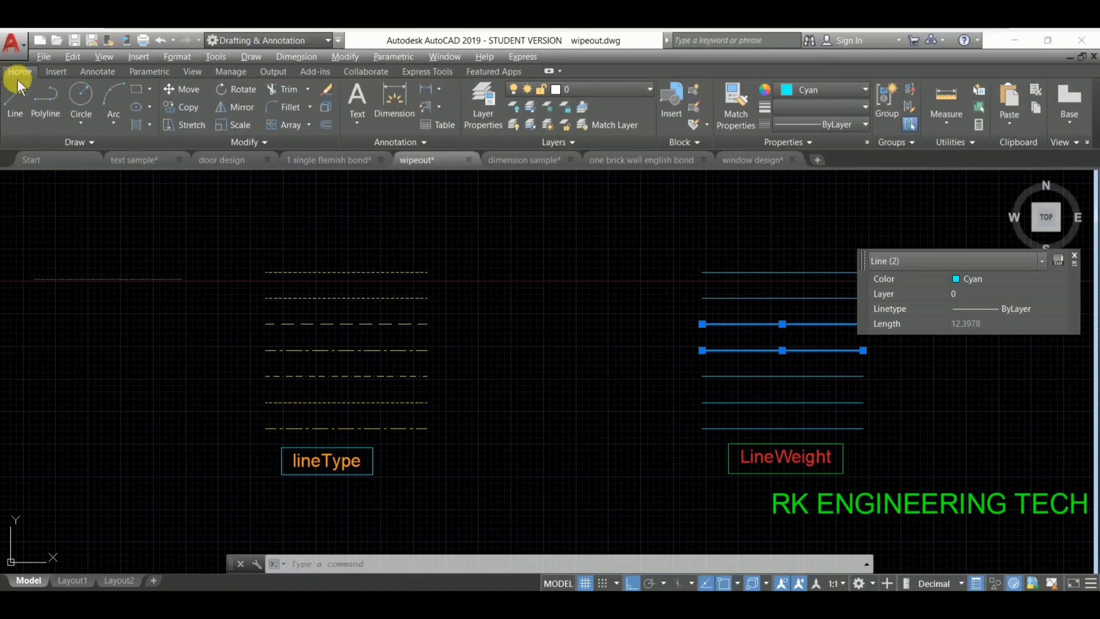
key(Escape)
click(777, 349)
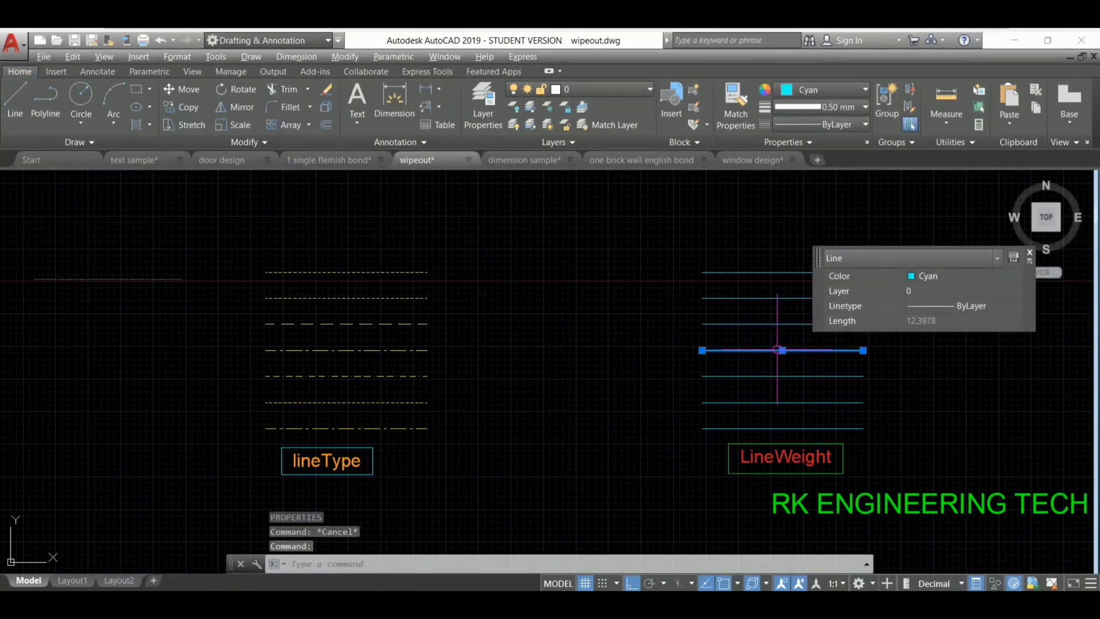
text(MO)
key(Return)
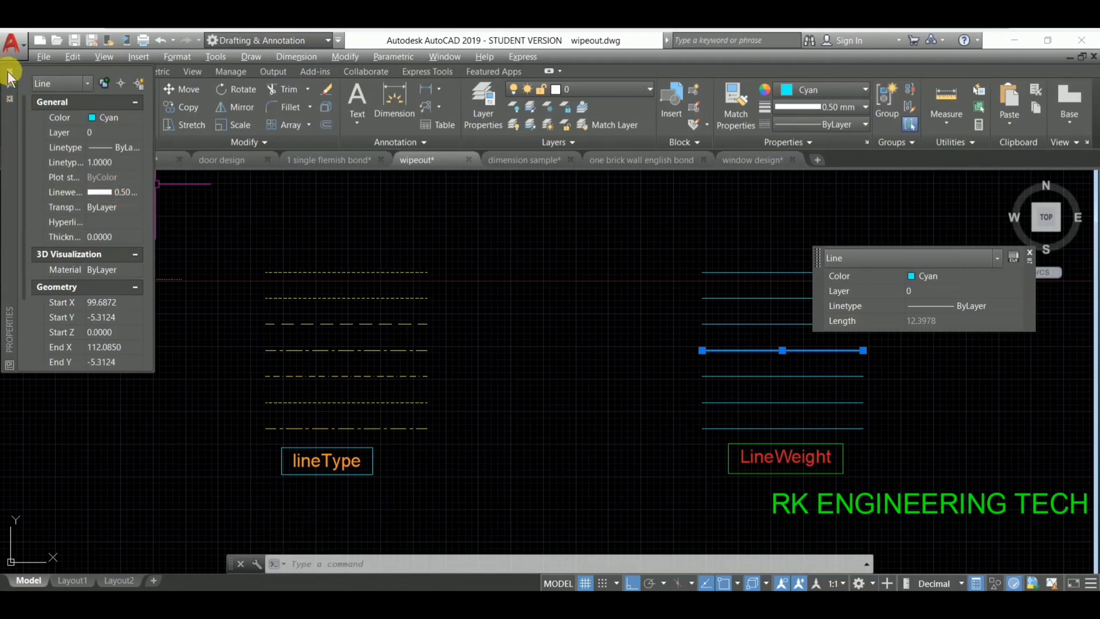
key(Escape)
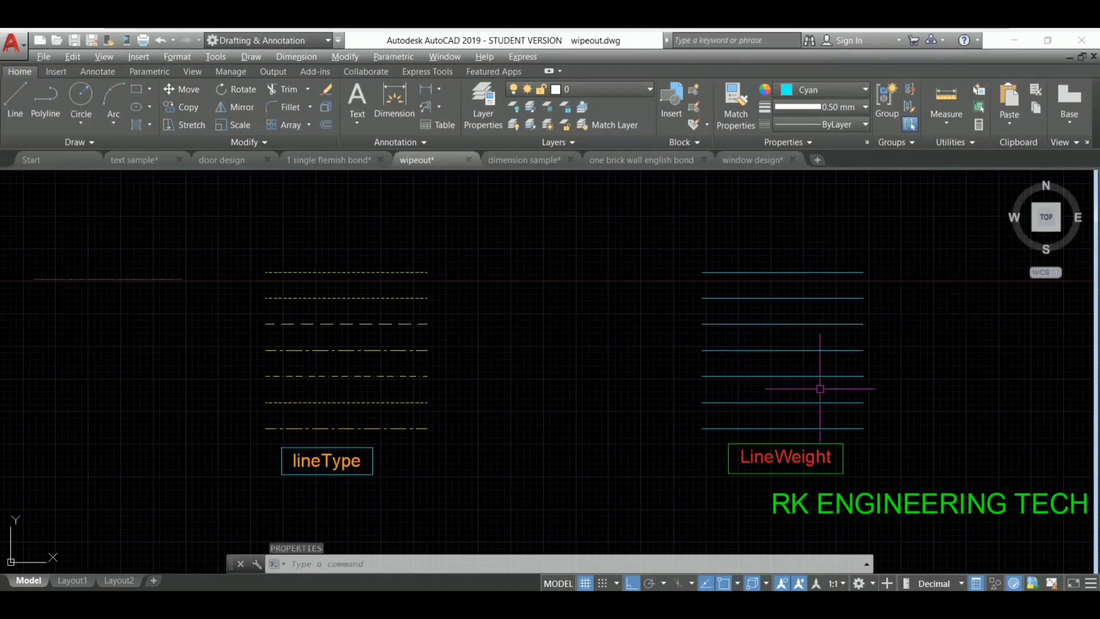
click(829, 401)
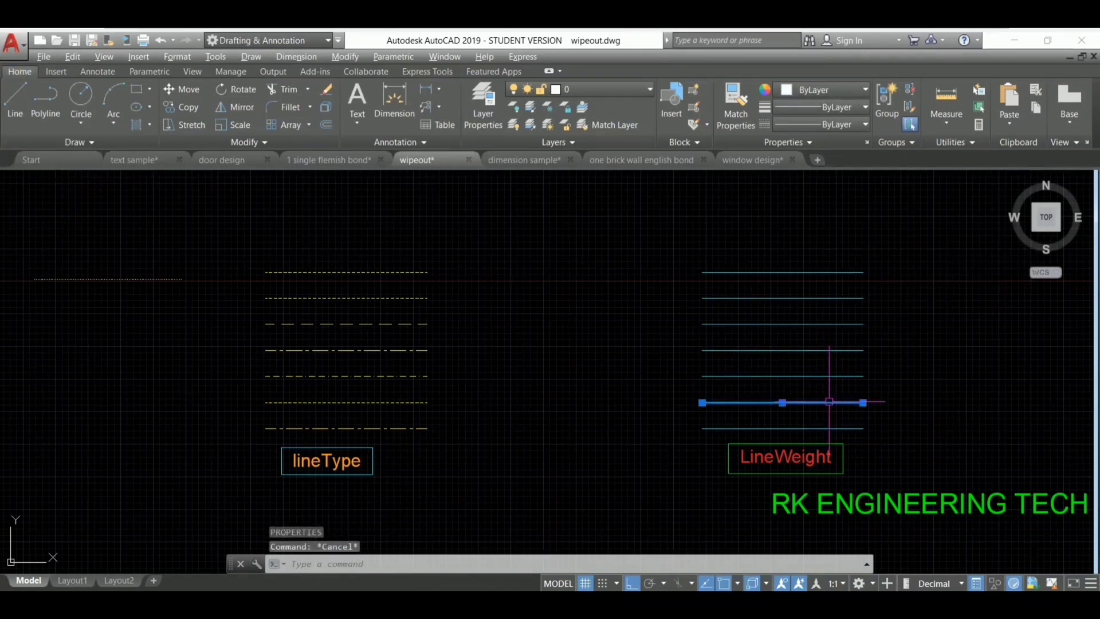
text(MO)
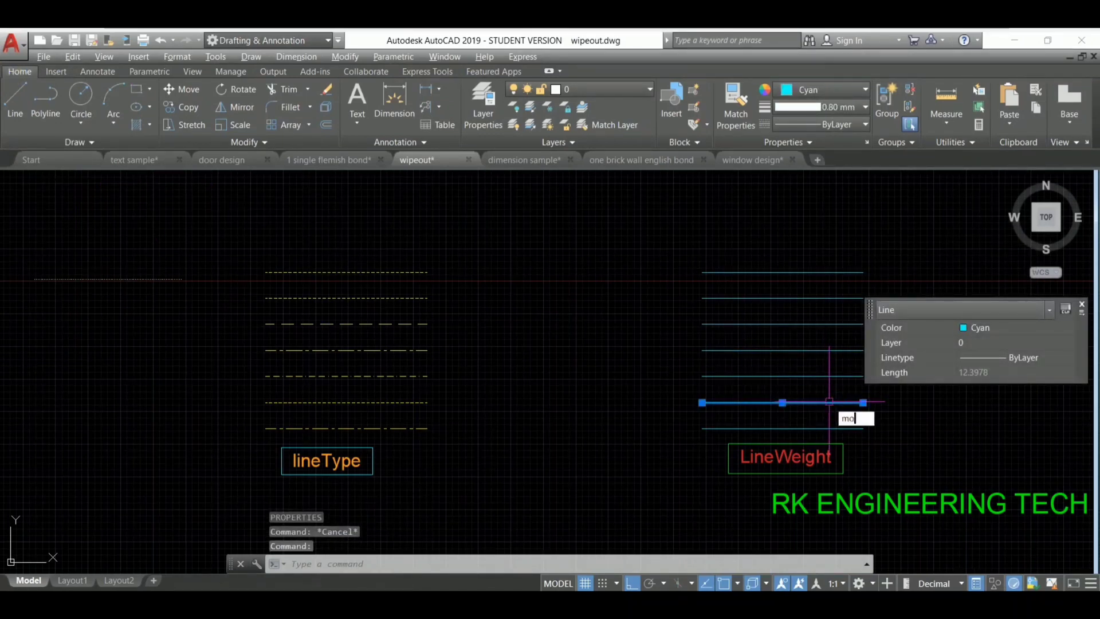
key(Return)
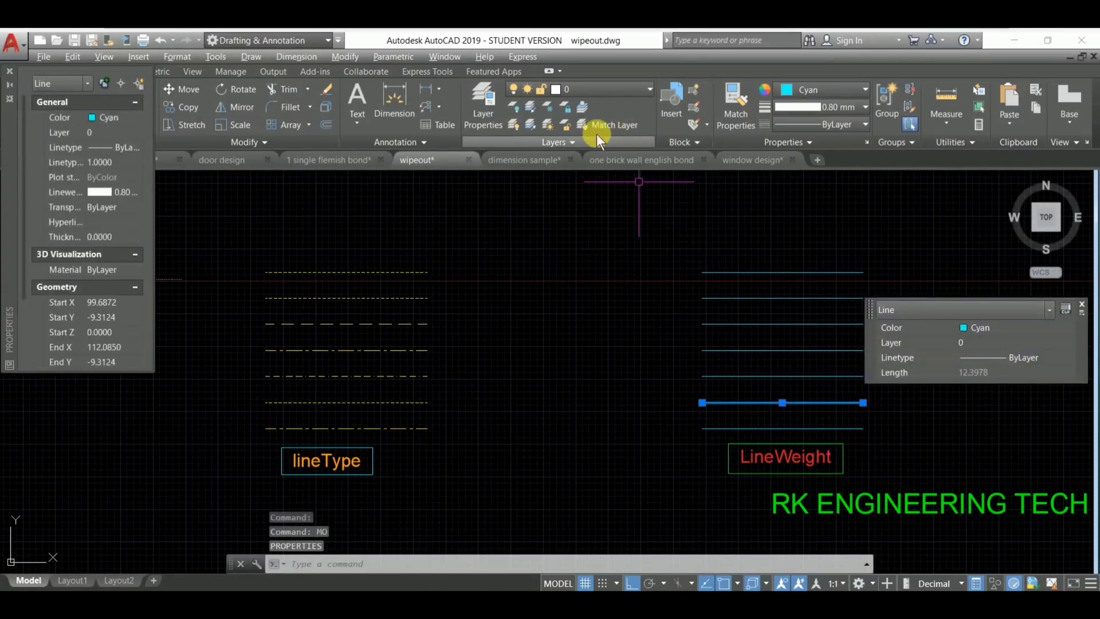
key(Escape)
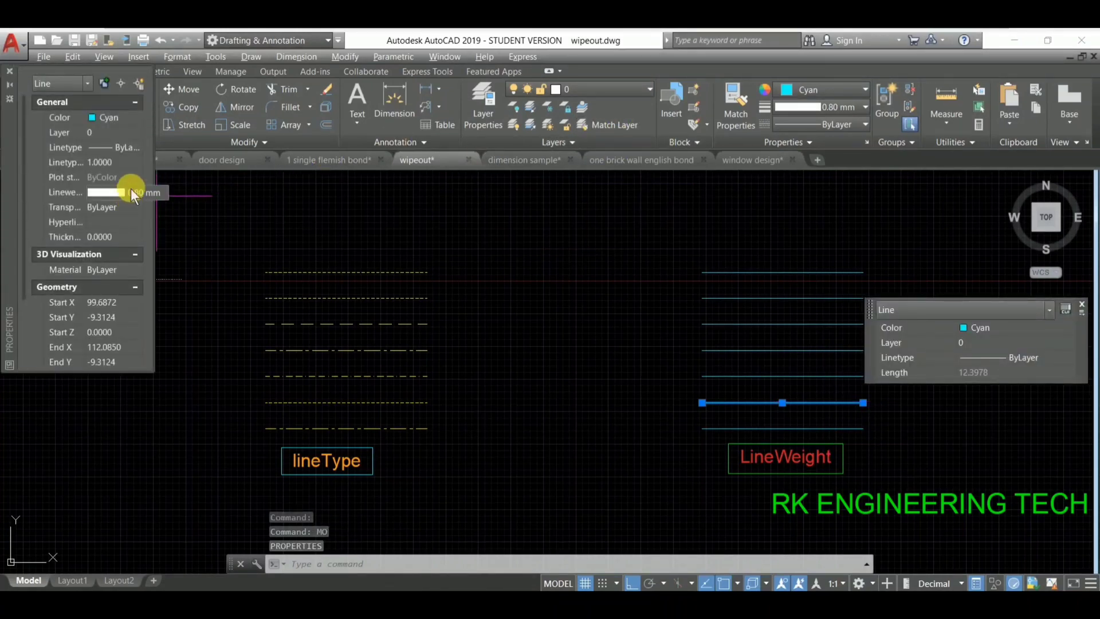
click(8, 74)
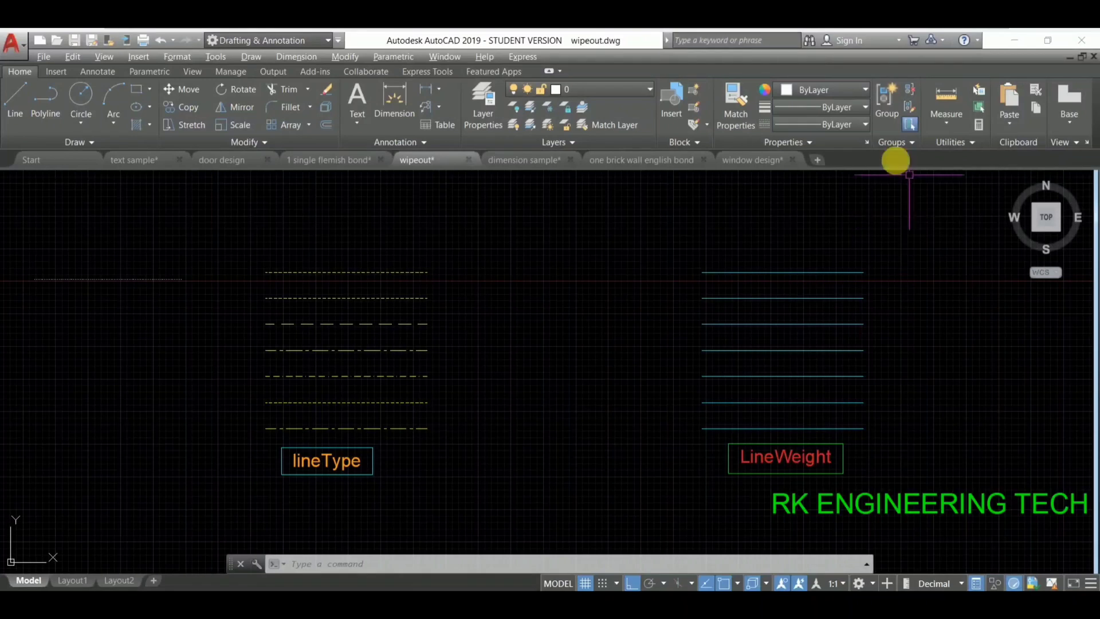
- Check the ribbon Linetype list, then scroll the Lineweight list down to Lineweight Settings
click(864, 125)
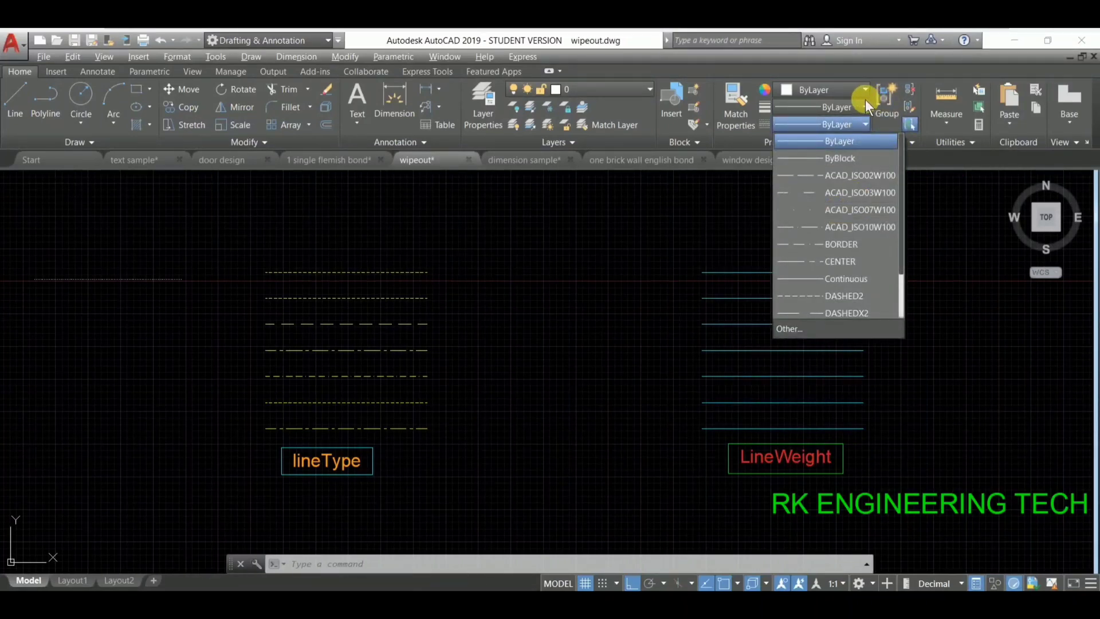
click(864, 104)
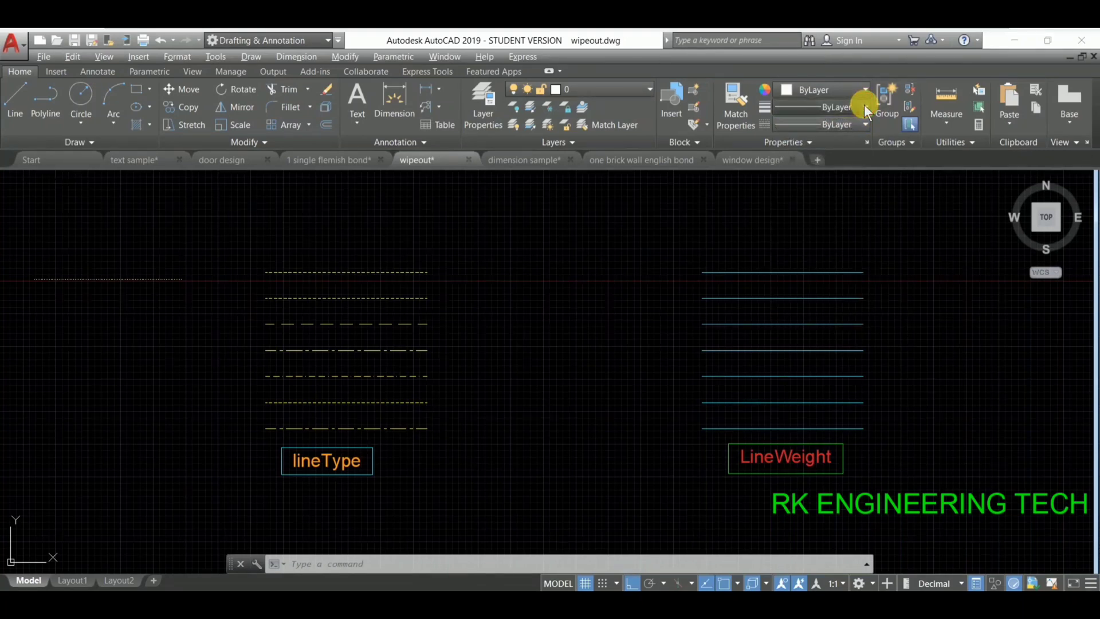
click(864, 108)
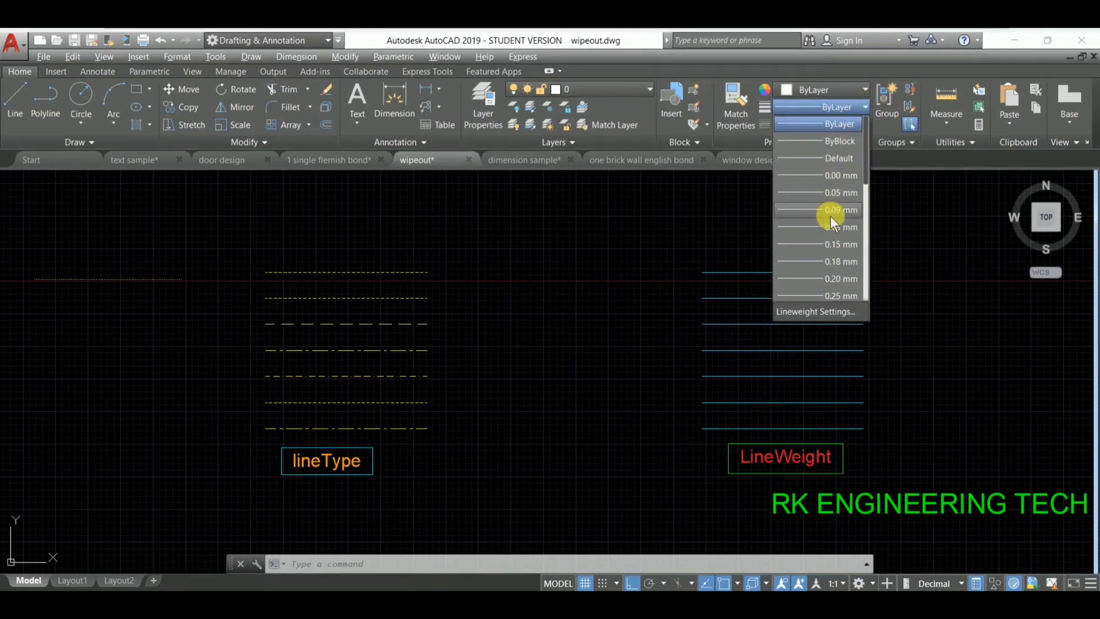
scroll(843, 277, down, 1)
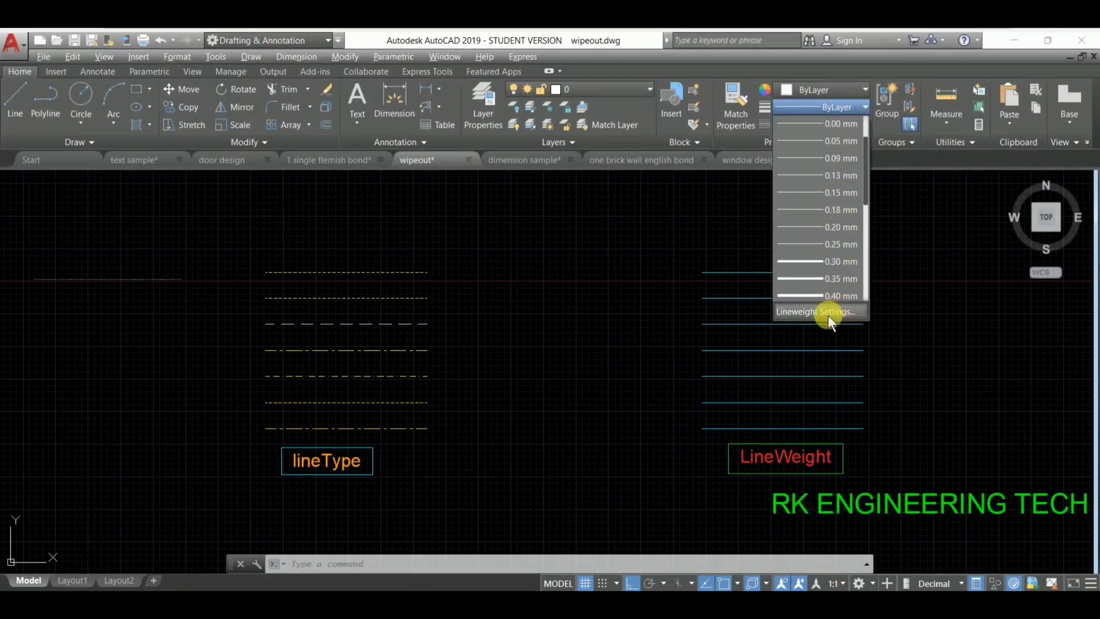
- Review the Lineweight Settings dialog and its Default list, keeping 0.00 mm, then close it
click(830, 312)
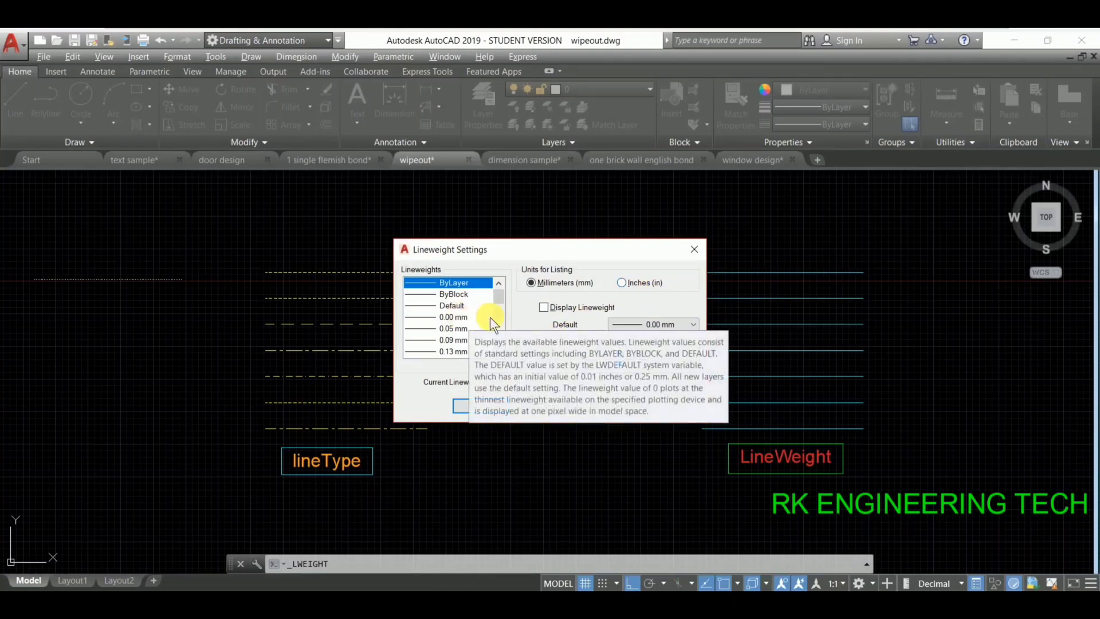
click(693, 324)
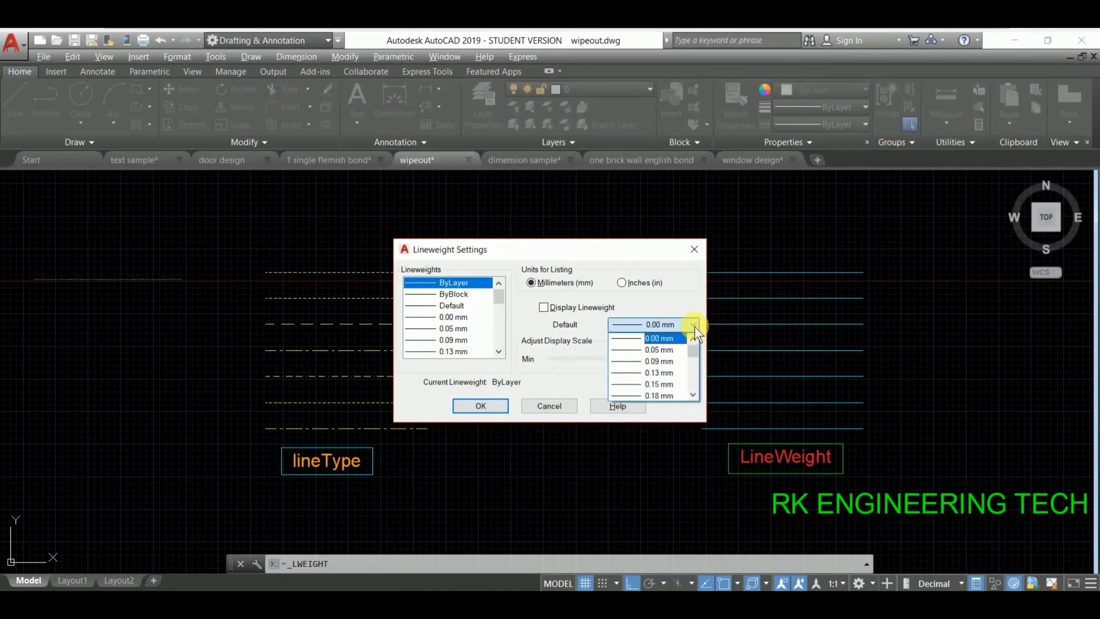
click(691, 248)
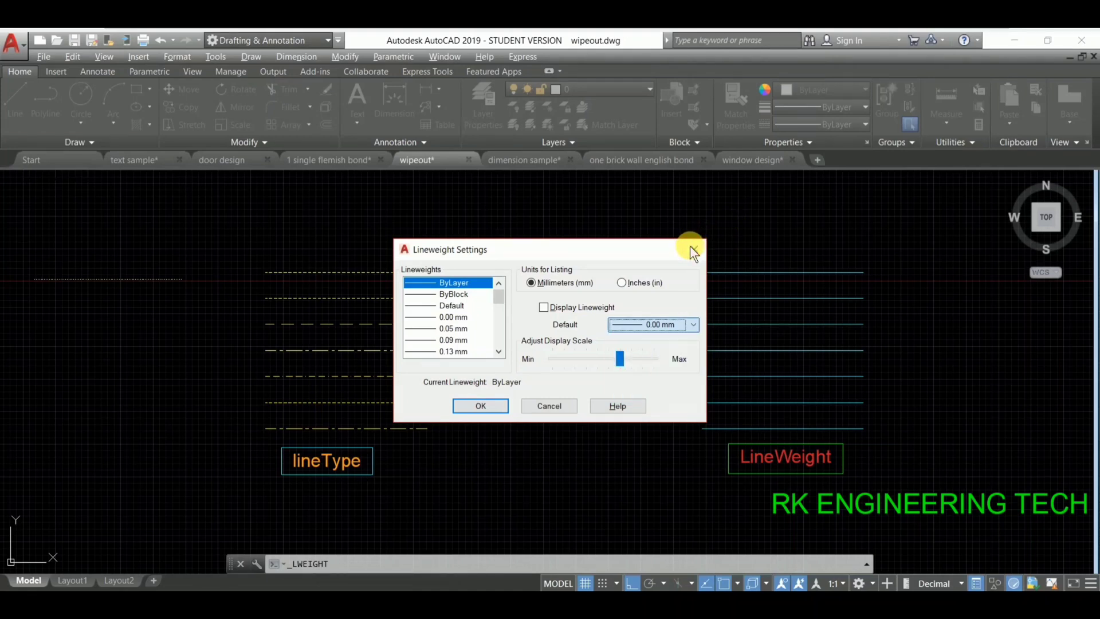
click(691, 248)
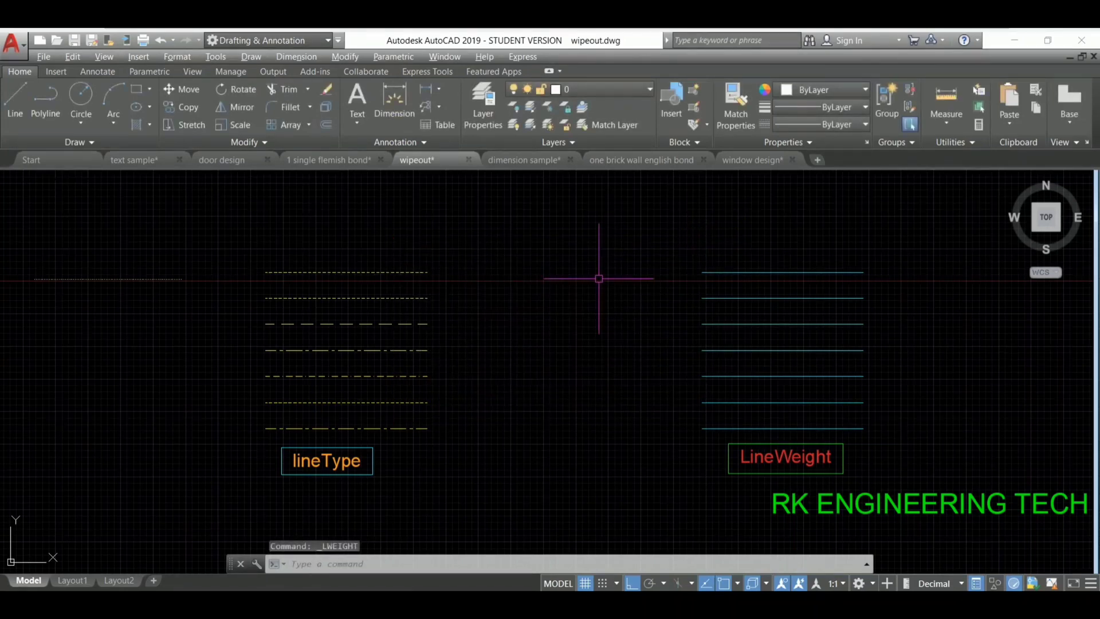
text(linew)
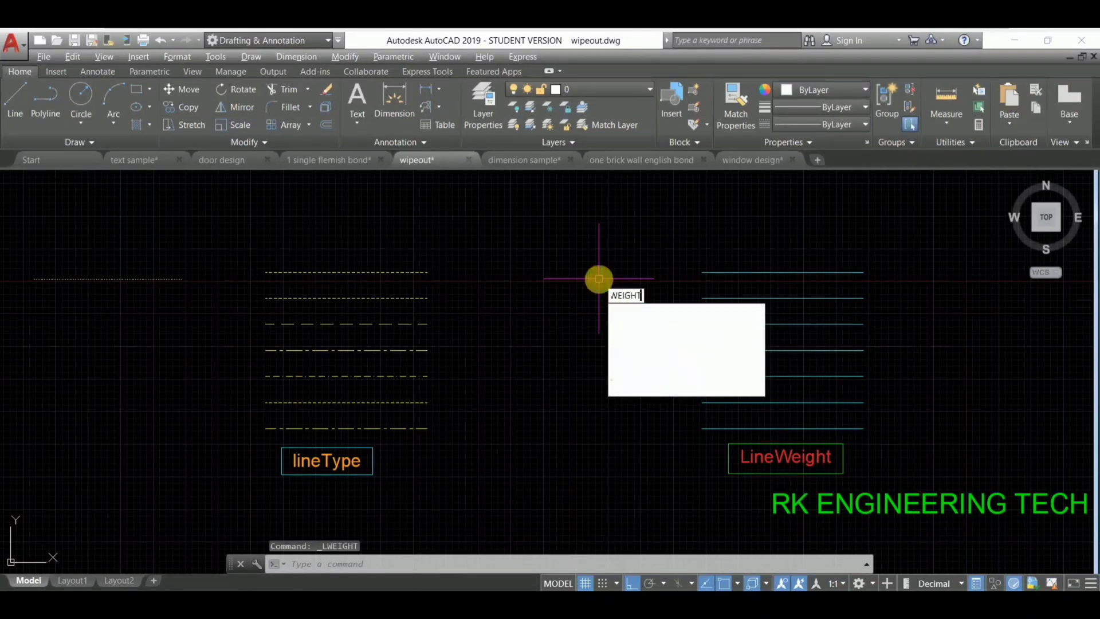
key(Return)
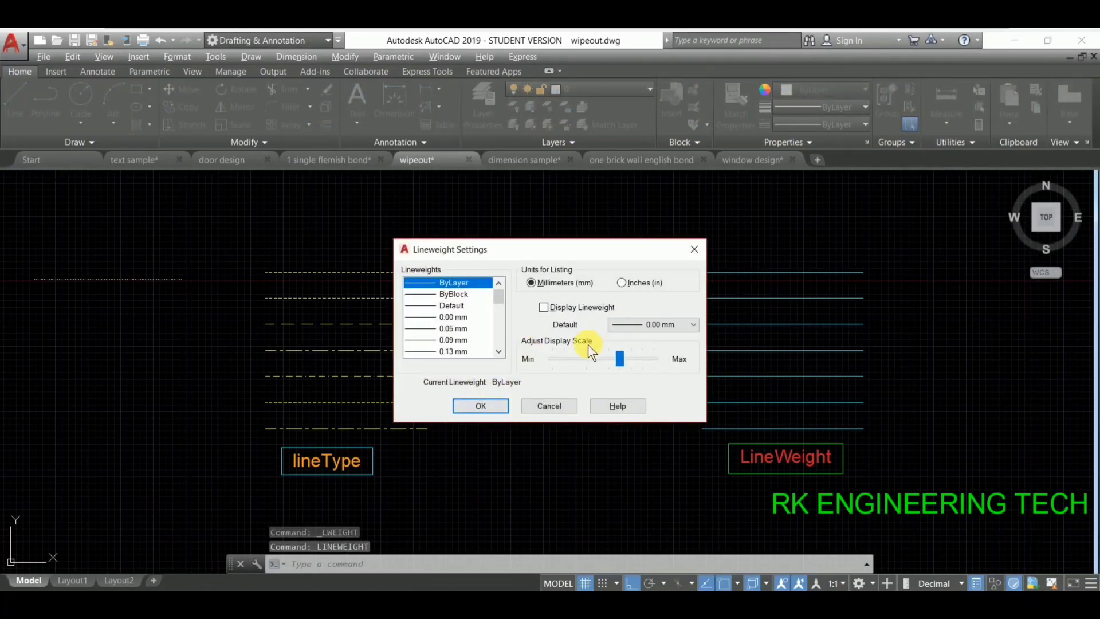
key(Return)
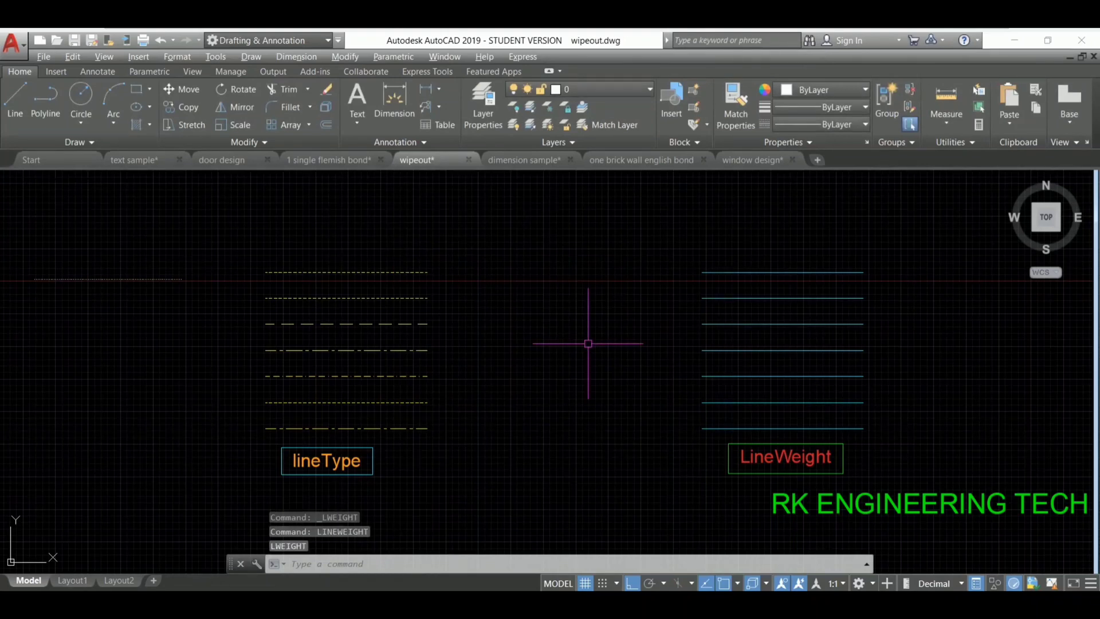